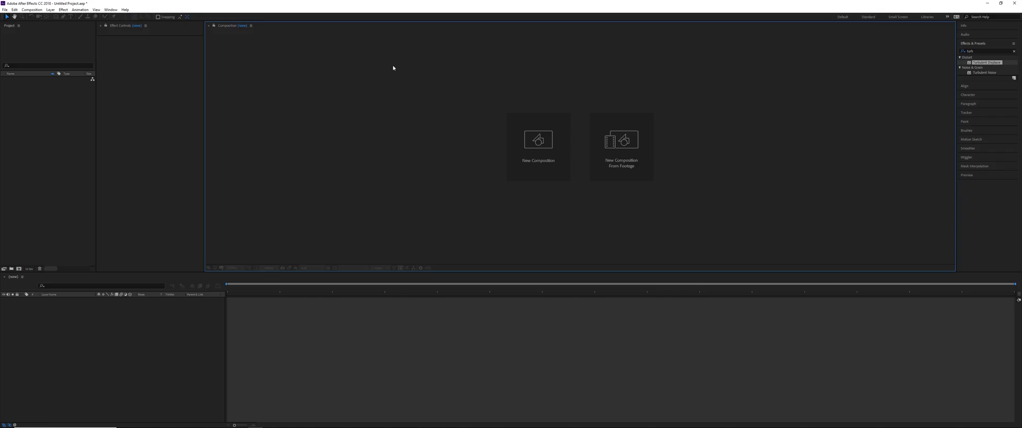
# Create a new composition with a white 'DOWN' / 'POUR' two-line text layer centred in frame
pyautogui.click(20, 268)
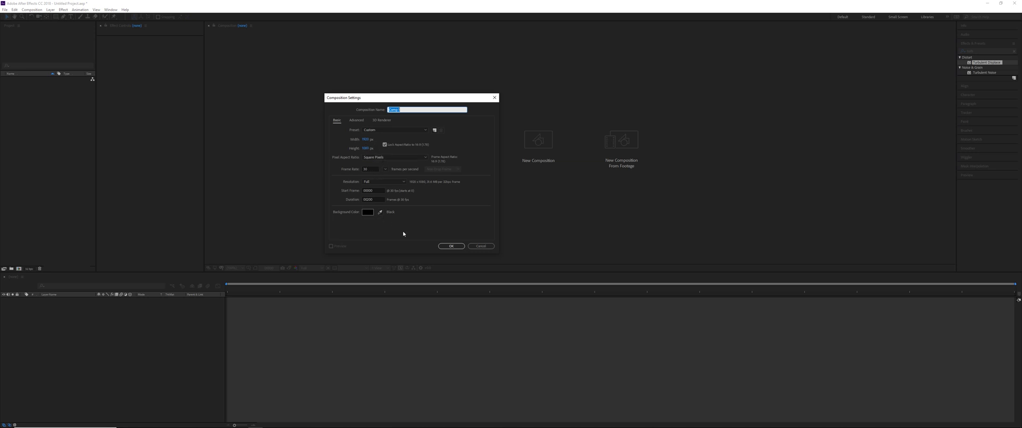
pyautogui.click(451, 246)
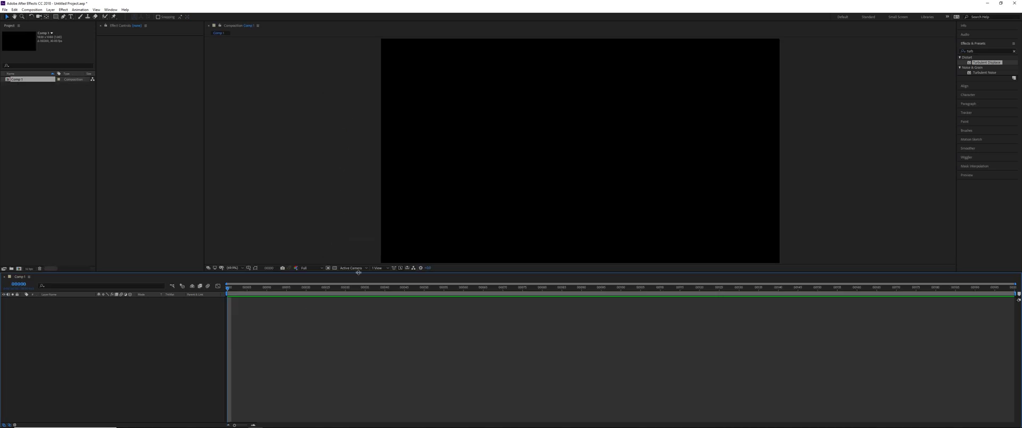
pyautogui.hotkey('ctrl', 't')
pyautogui.click(511, 123)
pyautogui.write('DO')
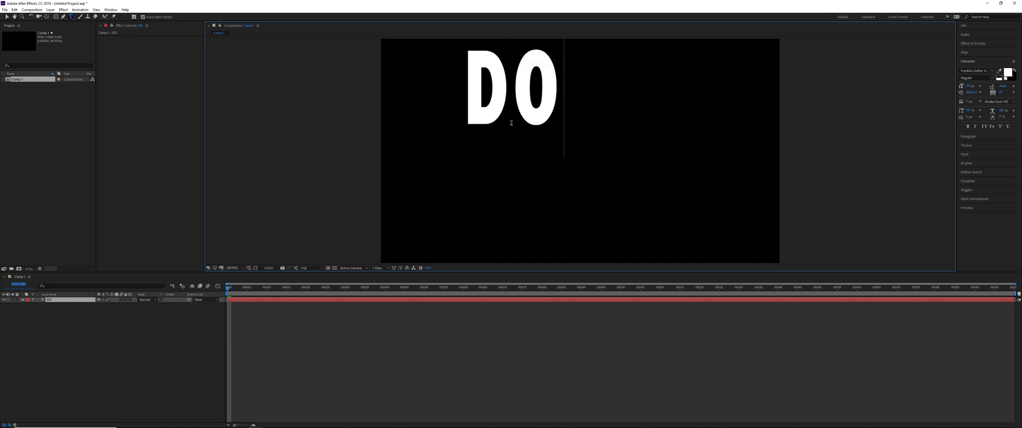
pyautogui.write('WN')
pyautogui.press('Return')
pyautogui.write('POUR')
pyautogui.press('Escape')
pyautogui.press('v')
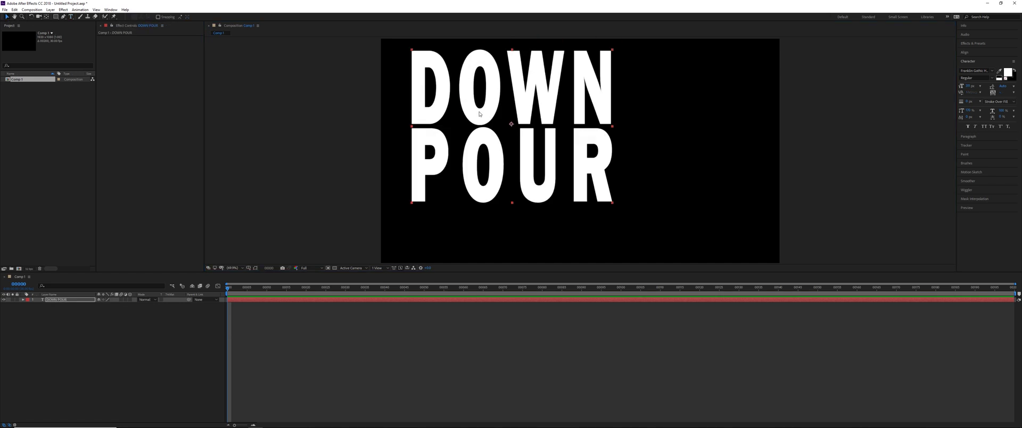
pyautogui.hotkey('ctrl', 'Home')
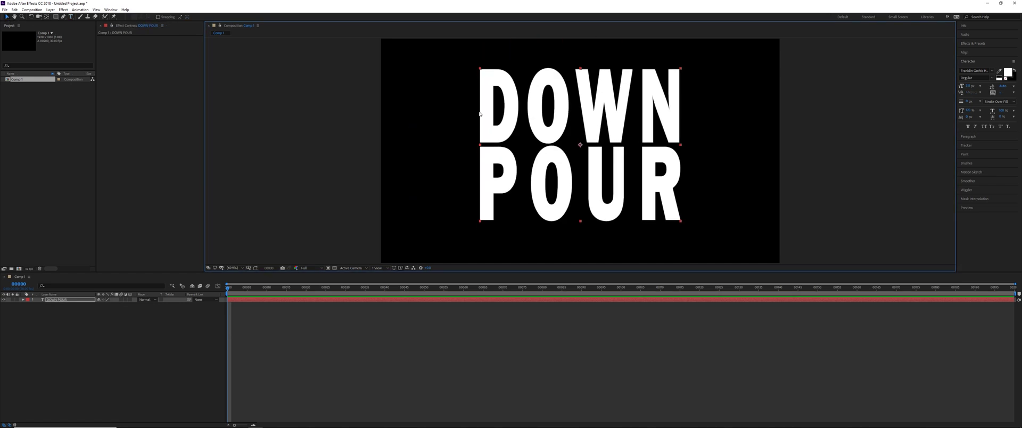
# Create a new solid layer named 'Water Level'
pyautogui.rightClick(116, 354)
pyautogui.moveTo(151, 358)
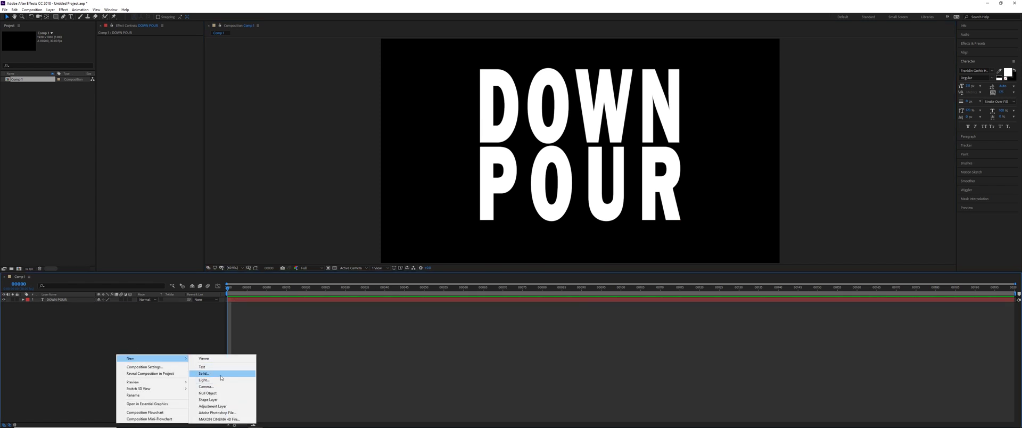
pyautogui.click(207, 373)
pyautogui.write('Water')
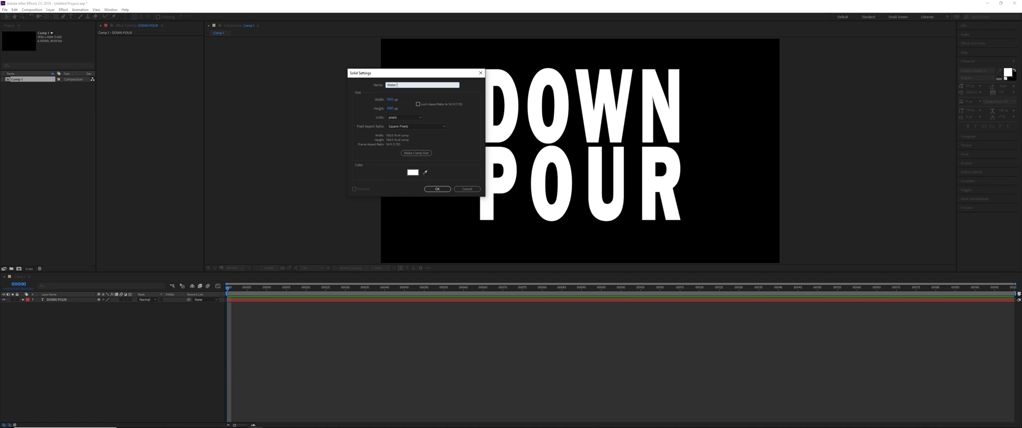
pyautogui.write('l')
pyautogui.press('Return')
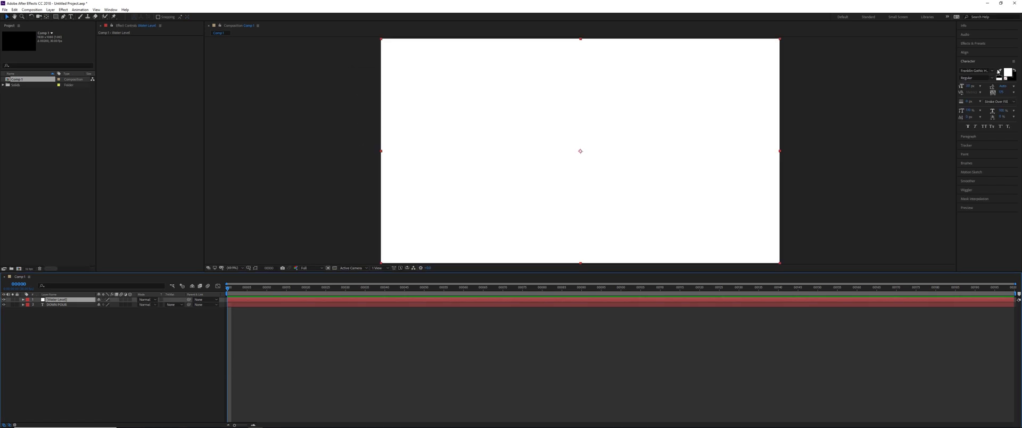
# Apply Gradient Ramp to Water Level with end colour 003556
pyautogui.click(981, 47)
pyautogui.write('turb')
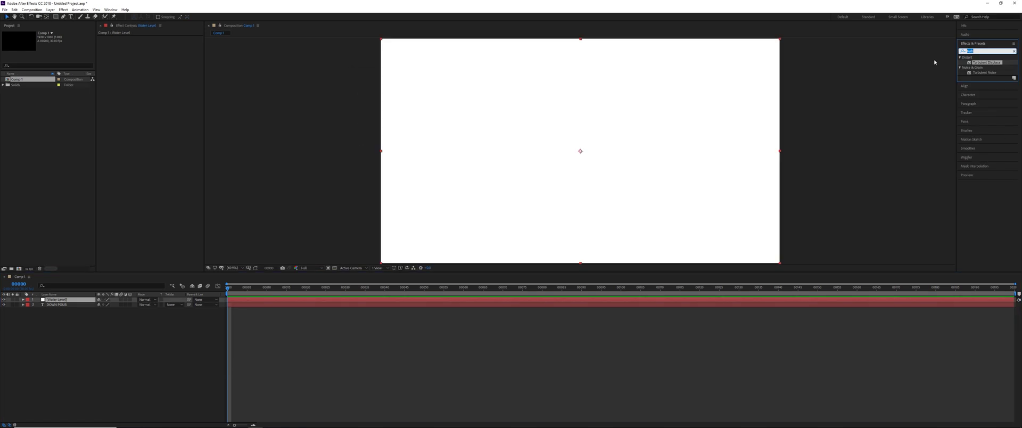
pyautogui.write('ramp')
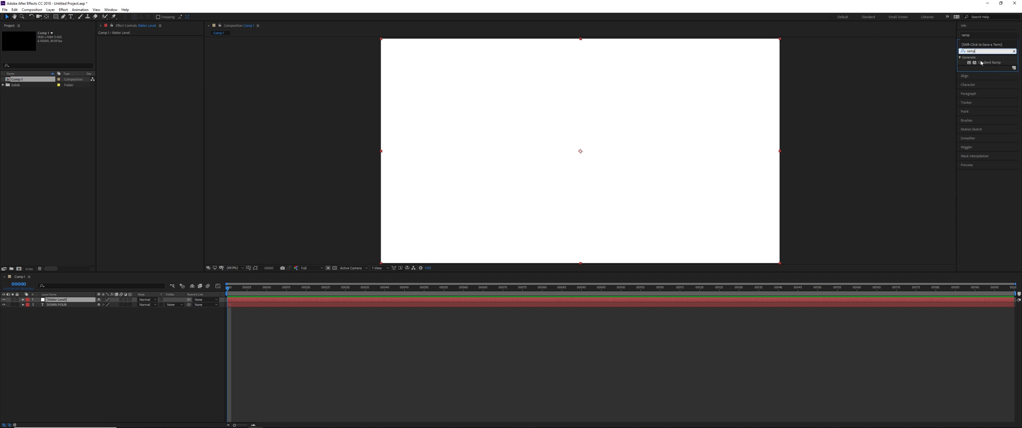
pyautogui.moveTo(981, 62); pyautogui.dragTo(148, 64)
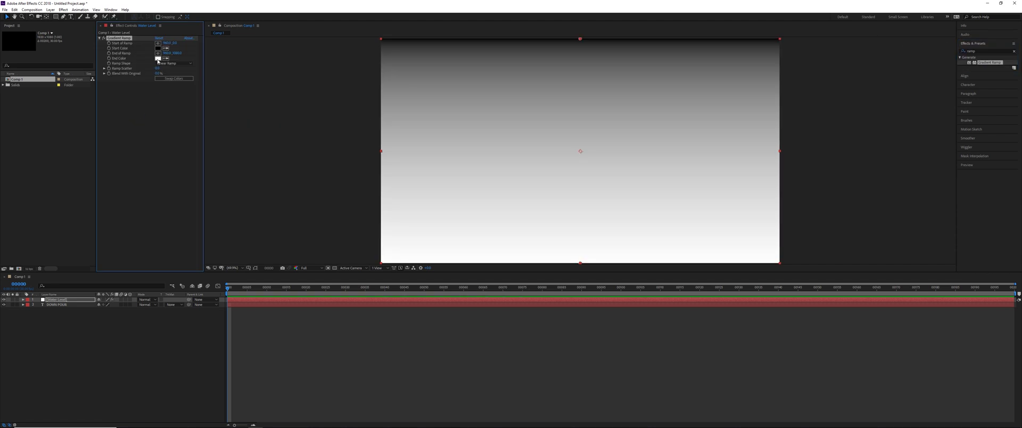
pyautogui.click(158, 58)
pyautogui.write('003556')
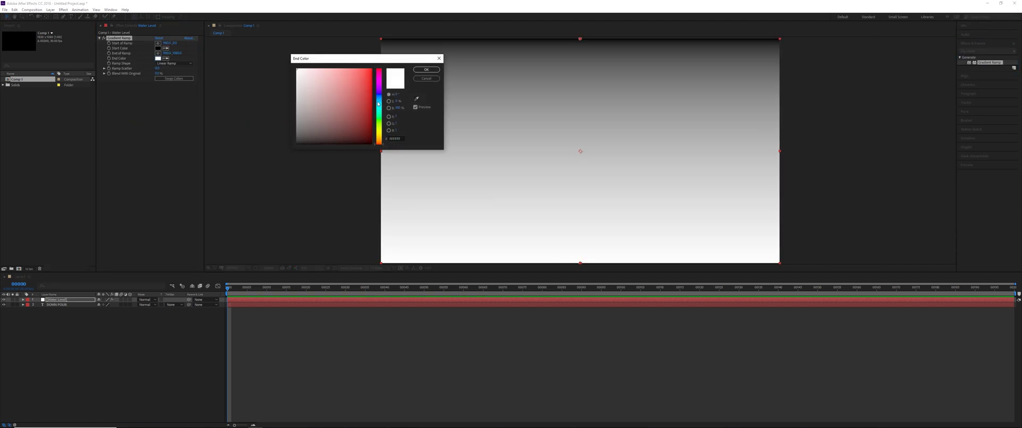
pyautogui.click(427, 70)
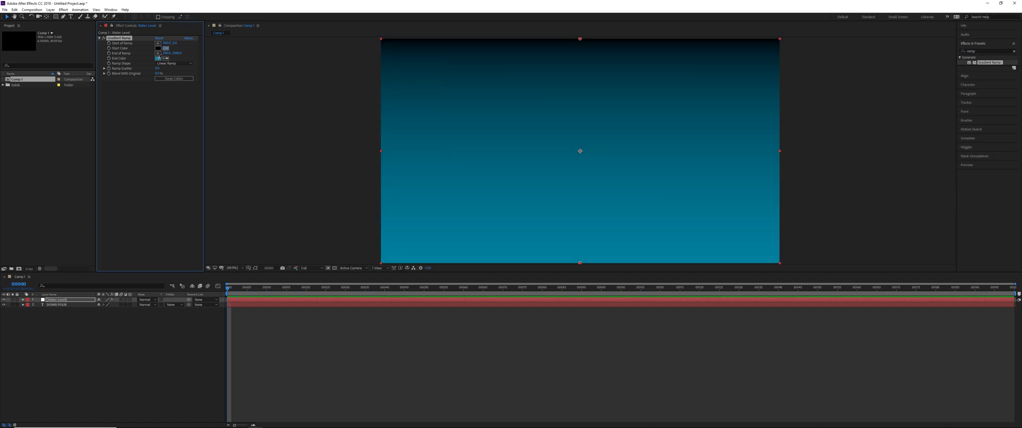
# Set the gradient's start colour to a brightened 0082D4 blue
pyautogui.click(158, 47)
pyautogui.write('0082D4')
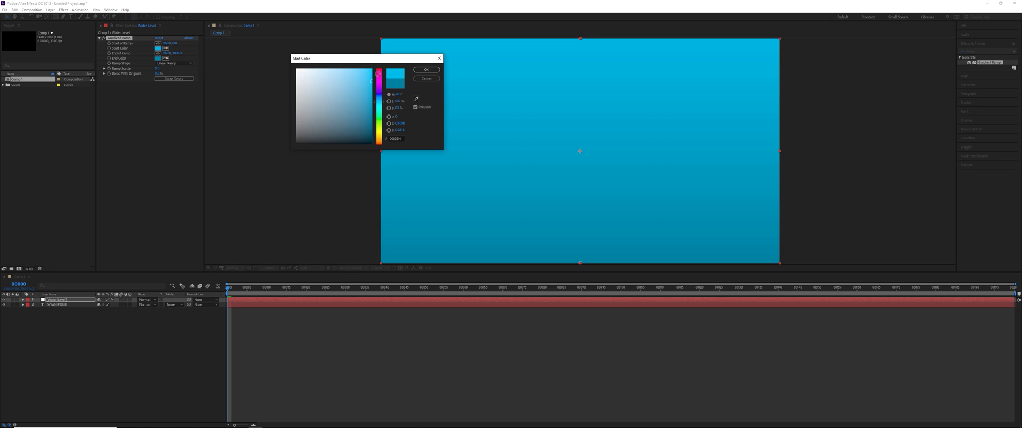
pyautogui.moveTo(377, 72); pyautogui.dragTo(389, 77)
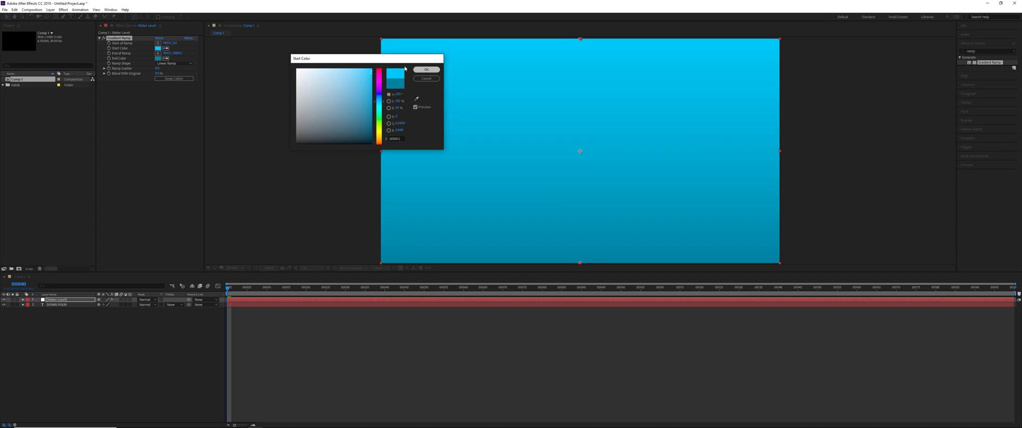
pyautogui.click(426, 70)
pyautogui.moveTo(426, 188); pyautogui.dragTo(410, 156)
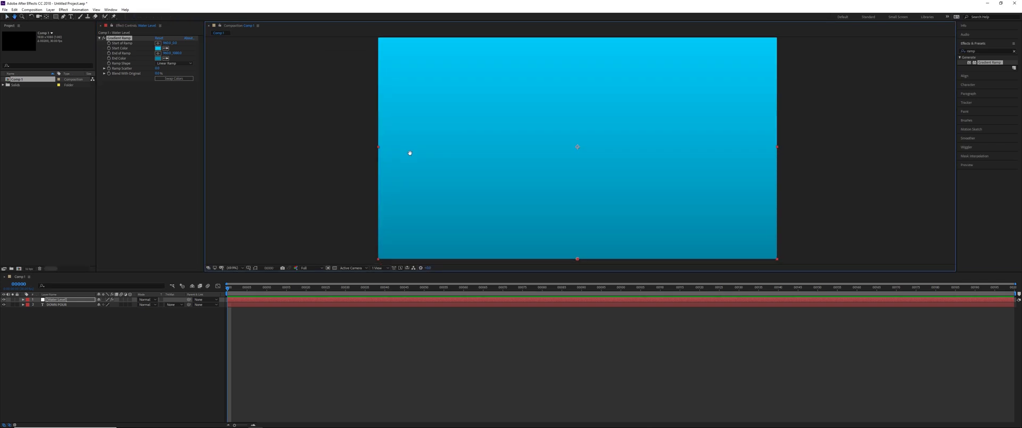
# Draw a rectangle mask over the lower Water Level solid and lower its top edge
pyautogui.click(56, 16)
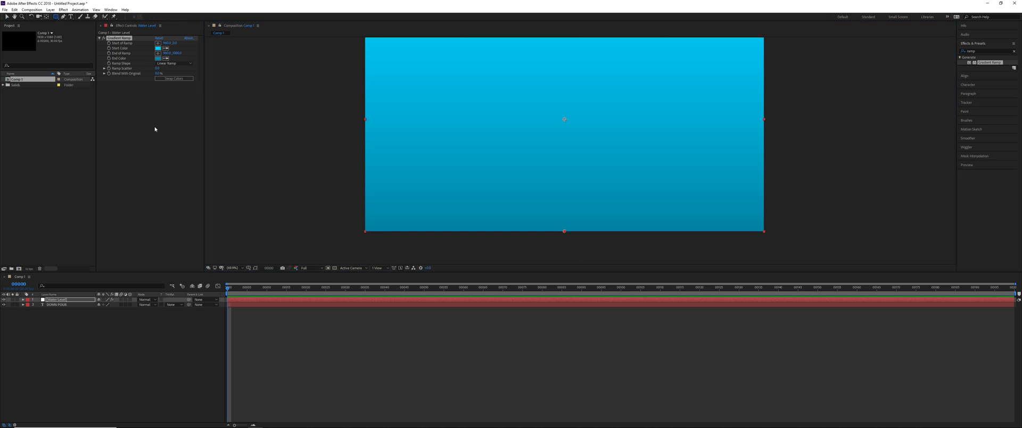
pyautogui.moveTo(309, 190); pyautogui.dragTo(826, 268)
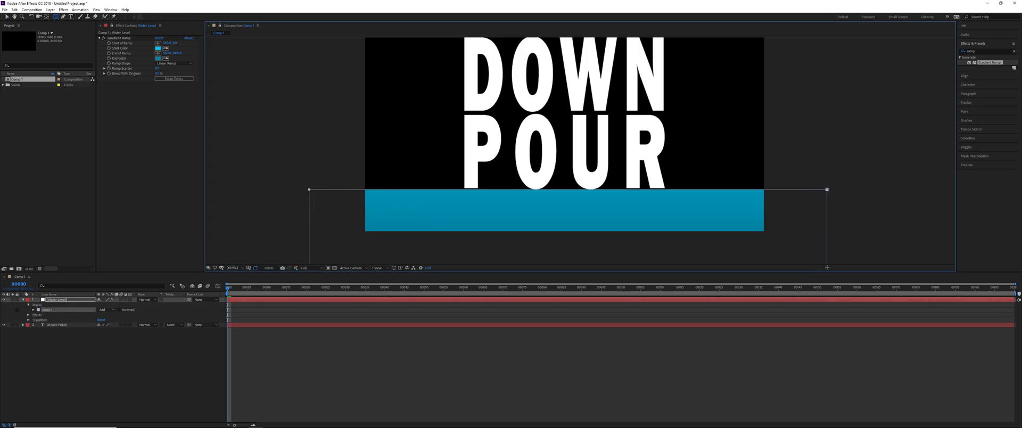
pyautogui.moveTo(521, 184); pyautogui.dragTo(505, 152)
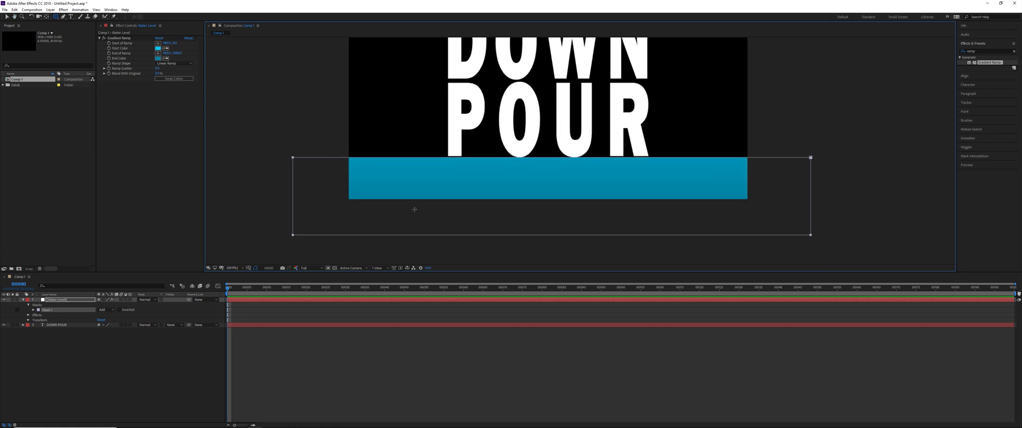
pyautogui.click(8, 16)
pyautogui.click(804, 158)
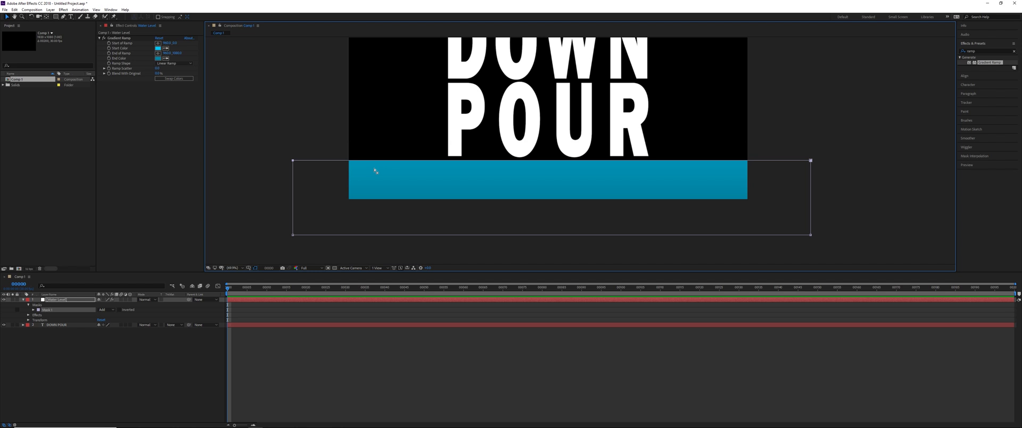
pyautogui.moveTo(346, 166); pyautogui.dragTo(530, 173)
pyautogui.moveTo(598, 161); pyautogui.dragTo(606, 211)
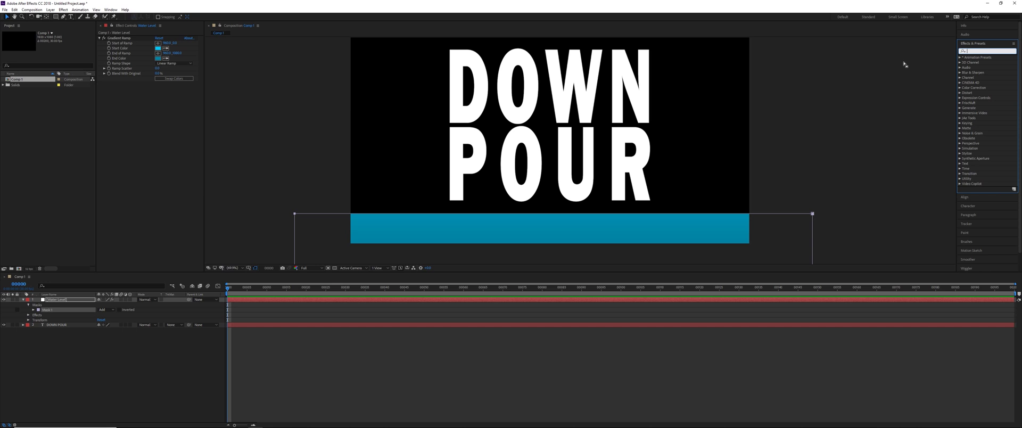
# Apply the Stroke effect to Water Level with brush size 15
pyautogui.write('stroke')
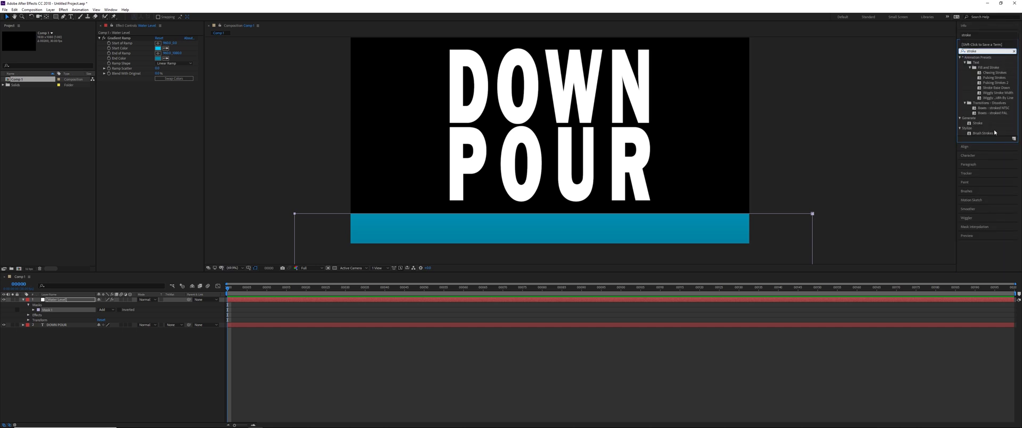
pyautogui.moveTo(980, 126)
pyautogui.mouseDown()
pyautogui.moveTo(136, 126)
pyautogui.moveTo(170, 108)
pyautogui.mouseUp()
pyautogui.click(158, 109)
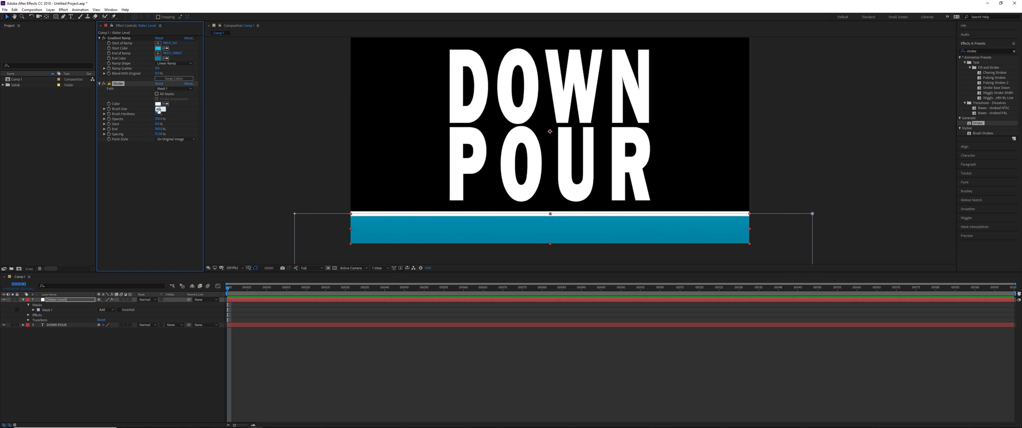
pyautogui.press('Return')
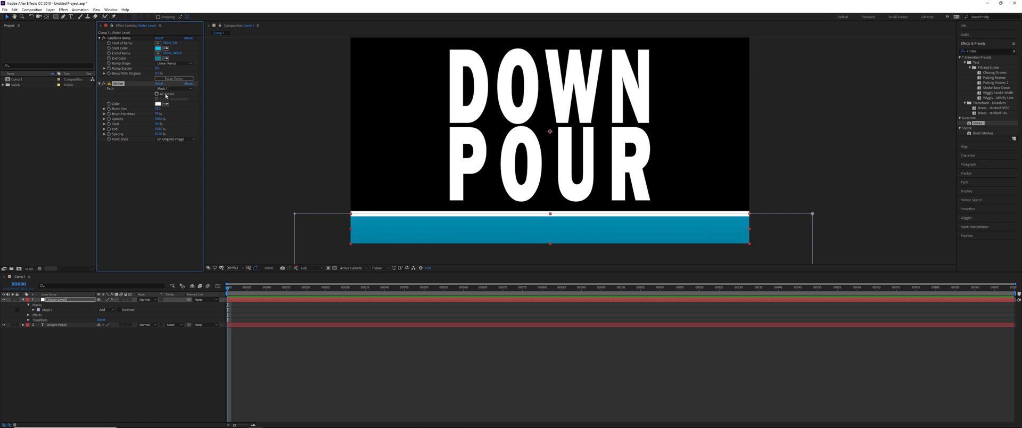
# Colour the stroke a pale cyan sampled from the water and lightened
pyautogui.click(165, 104)
pyautogui.click(158, 49)
pyautogui.click(158, 103)
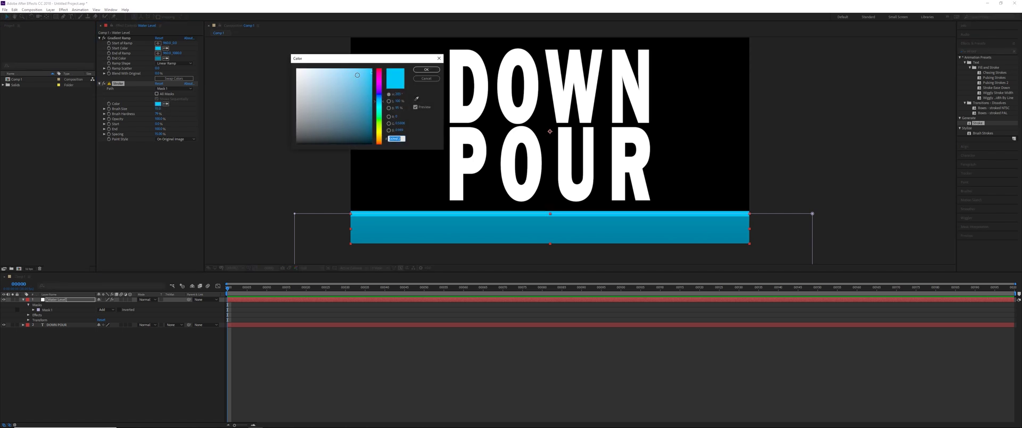
pyautogui.moveTo(358, 76); pyautogui.dragTo(349, 55)
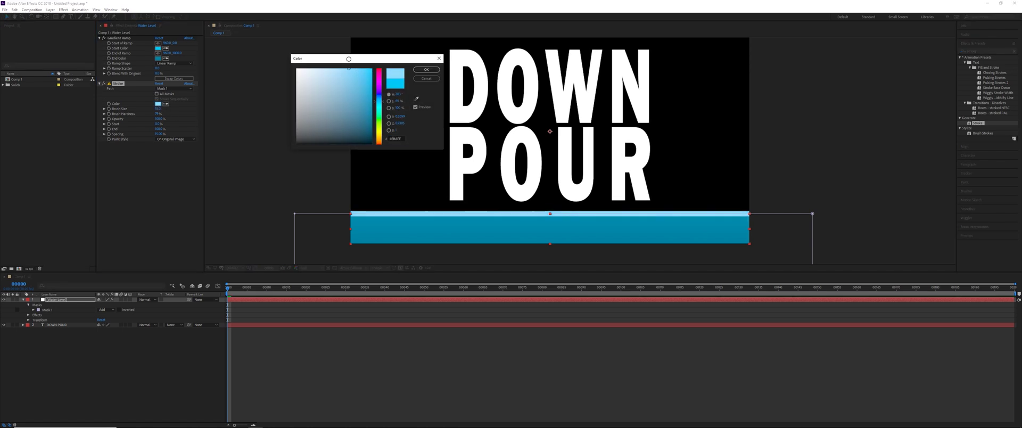
pyautogui.click(432, 69)
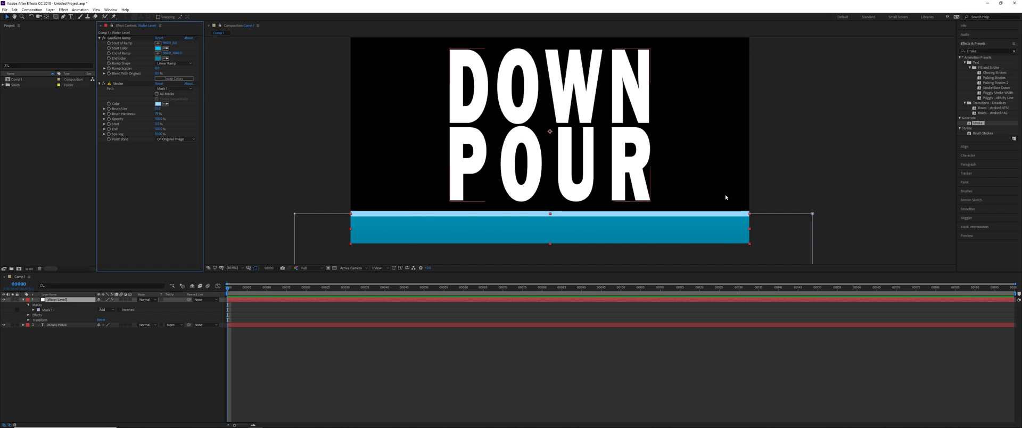
# Apply Turbulent Displace to Water Level with Amount 20
pyautogui.click(984, 50)
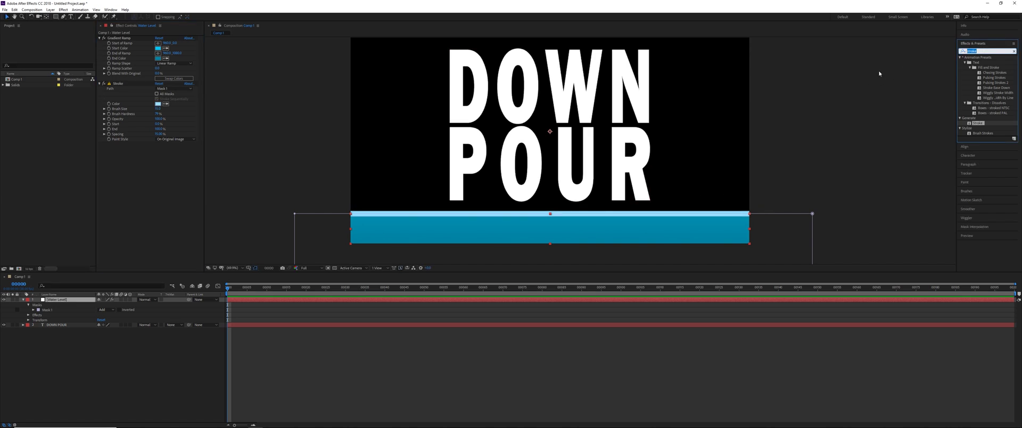
pyautogui.write('turbu')
pyautogui.press('BackSpace')
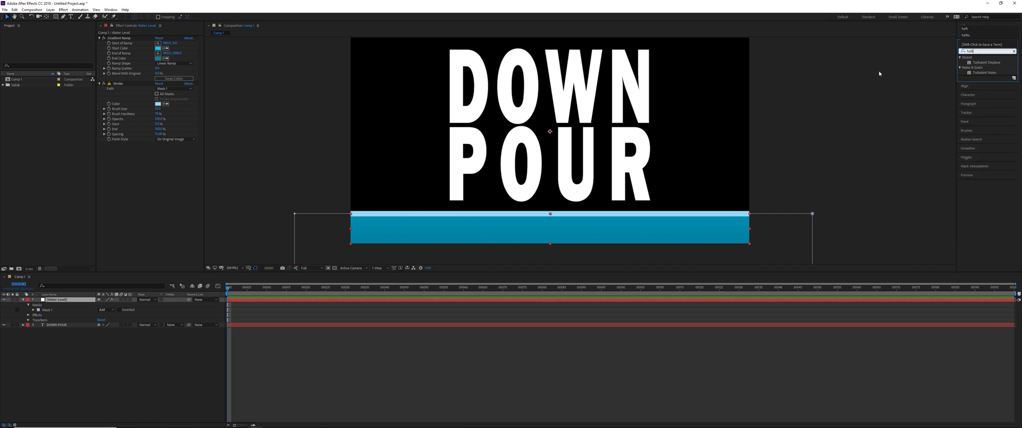
pyautogui.moveTo(986, 62); pyautogui.dragTo(178, 150)
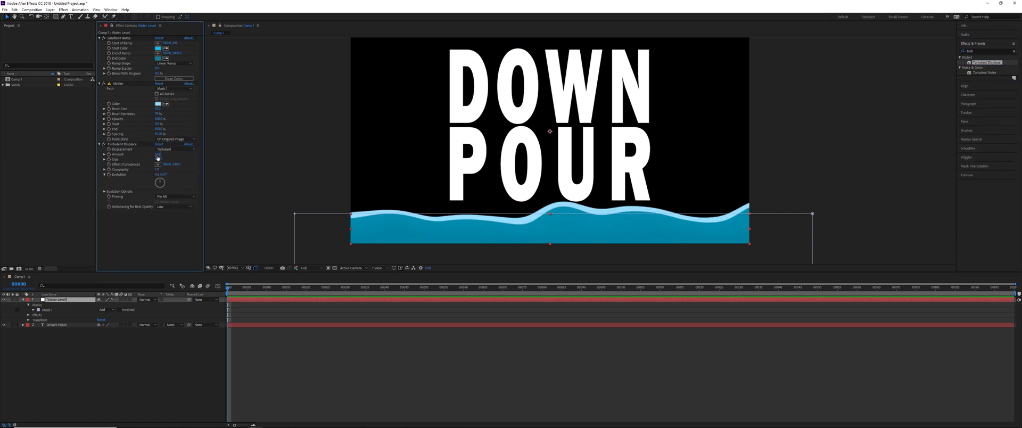
pyautogui.write('0')
pyautogui.press('Return')
# Drive Evolution with the expression time*360 and preview the churning waves
pyautogui.moveTo(159, 182)
pyautogui.mouseDown()
pyautogui.moveTo(161, 191)
pyautogui.moveTo(163, 174)
pyautogui.mouseUp()
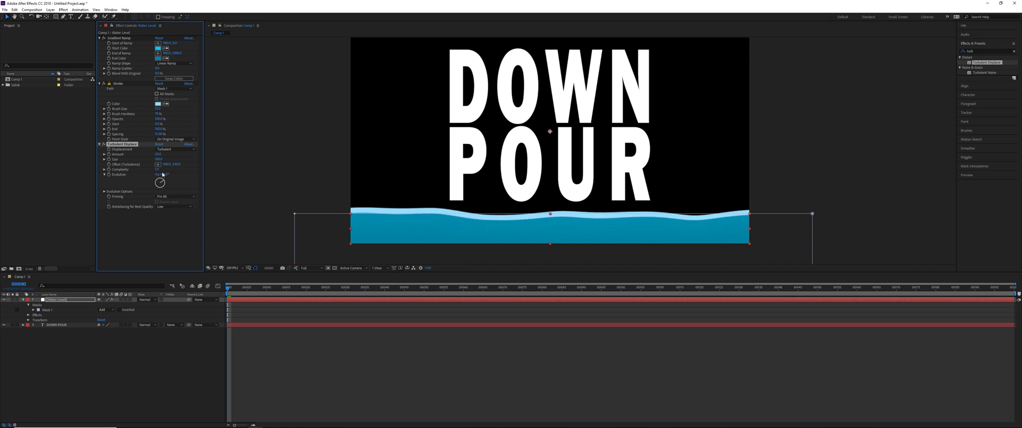
pyautogui.keyDown('alt'); pyautogui.click(109, 175); pyautogui.keyUp('alt')
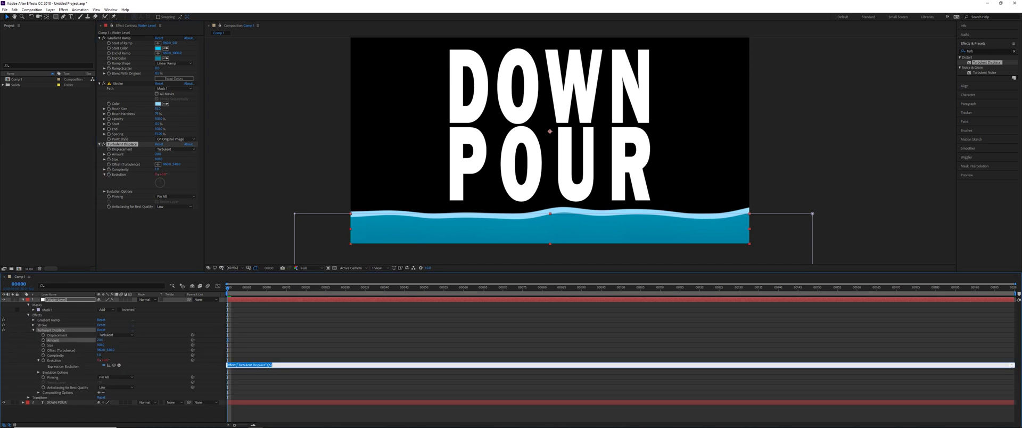
pyautogui.write('time*3')
pyautogui.write('60')
pyautogui.press('KP_Enter')
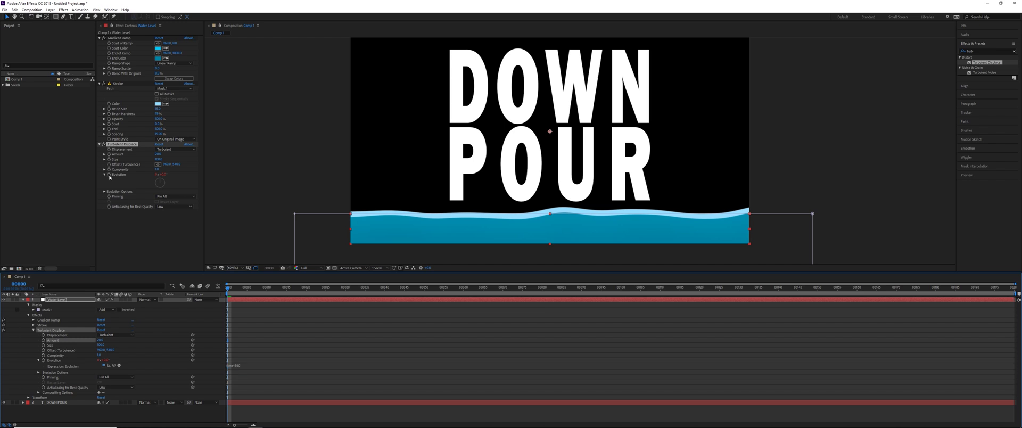
pyautogui.press('space')
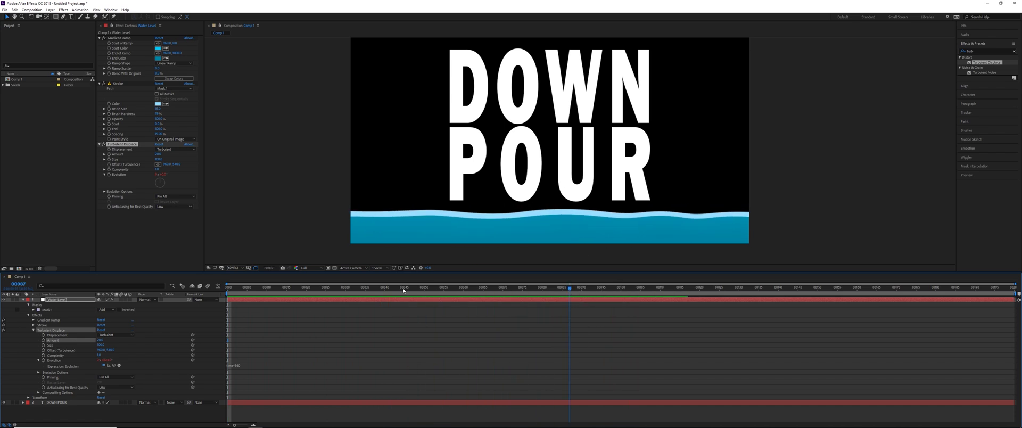
pyautogui.press('space')
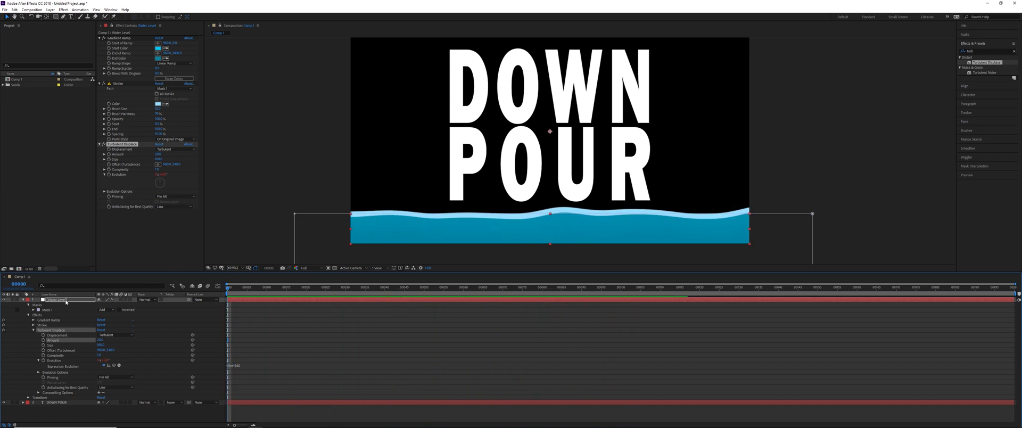
# Keyframe the water mask path so its top edge rises at a later frame
pyautogui.click(66, 300)
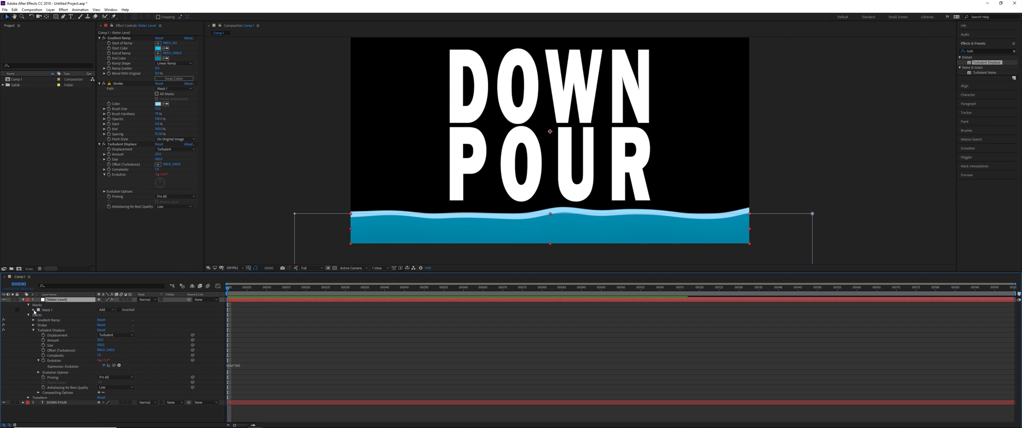
pyautogui.click(33, 309)
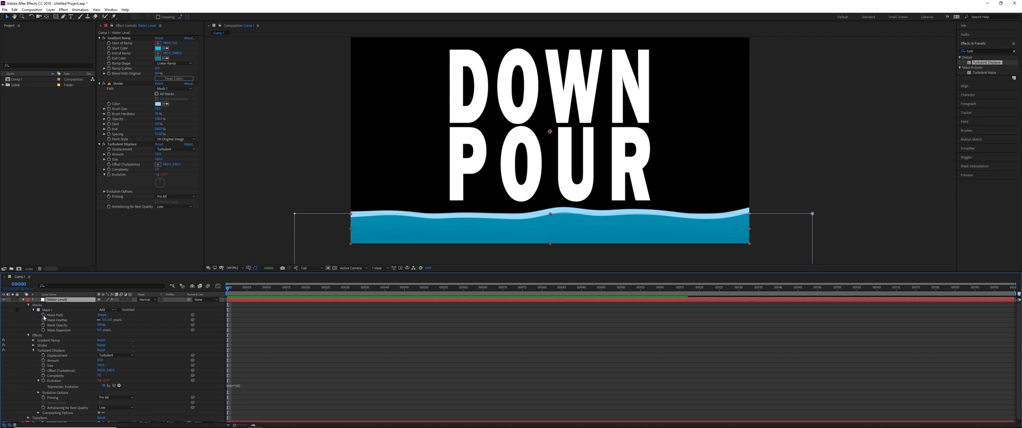
pyautogui.click(43, 316)
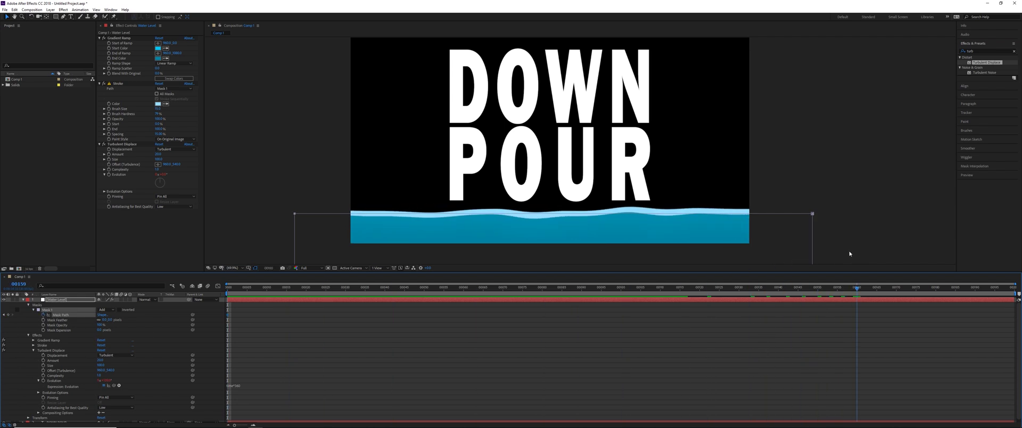
pyautogui.press('space')
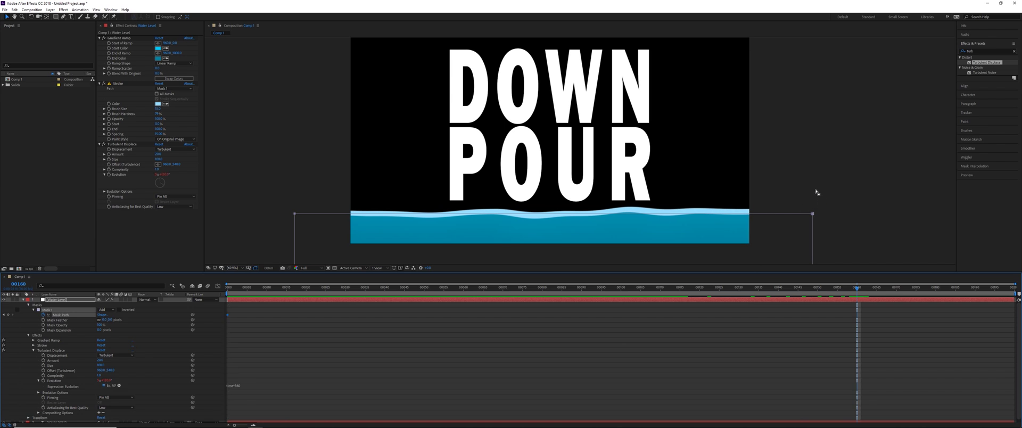
pyautogui.scroll(2, 804, 209)
pyautogui.moveTo(811, 205); pyautogui.dragTo(819, 254)
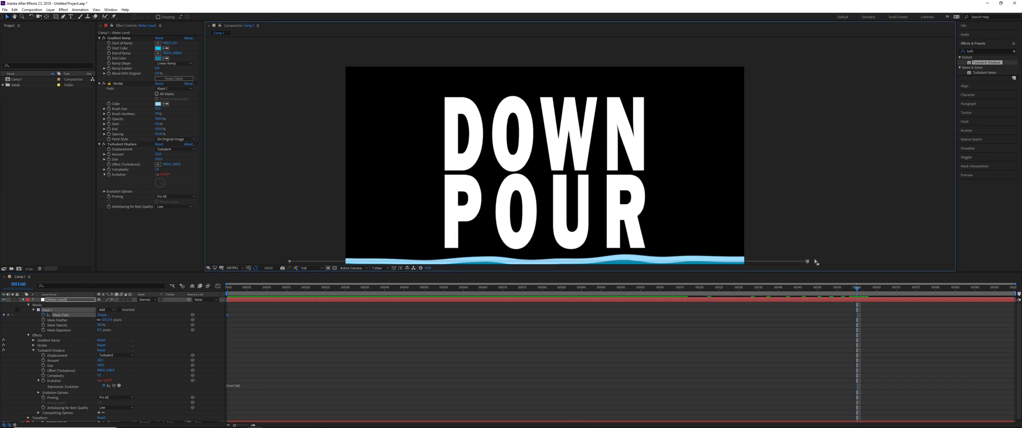
pyautogui.scroll(-2, 822, 243)
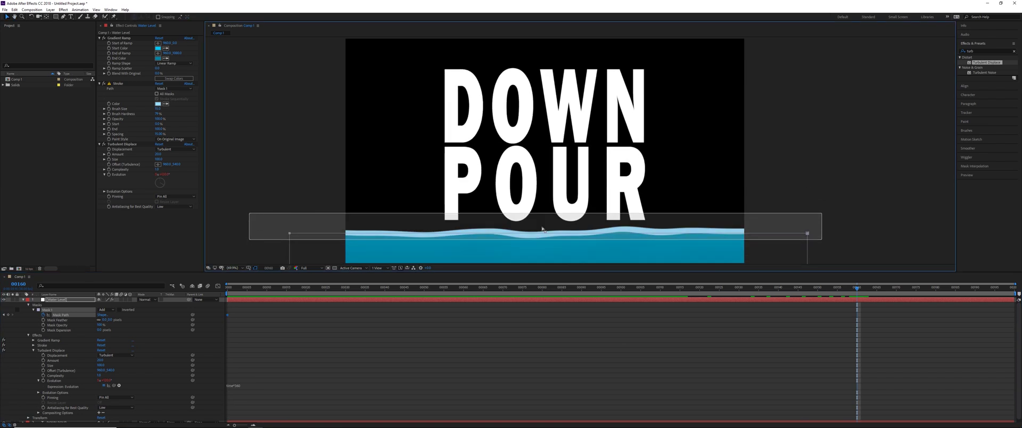
pyautogui.scroll(2, 782, 186)
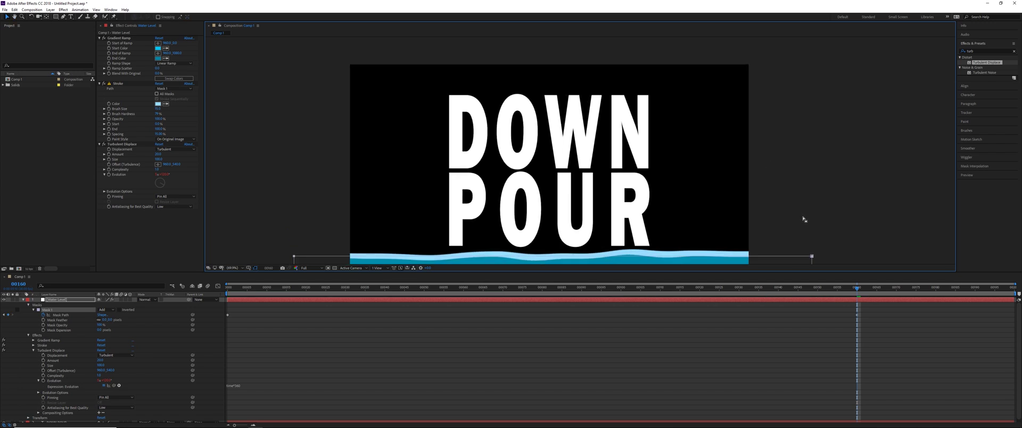
pyautogui.hotkey('ctrl', 'z')
pyautogui.hotkey('ctrl', 'z')
pyautogui.hotkey('ctrl', 'z')
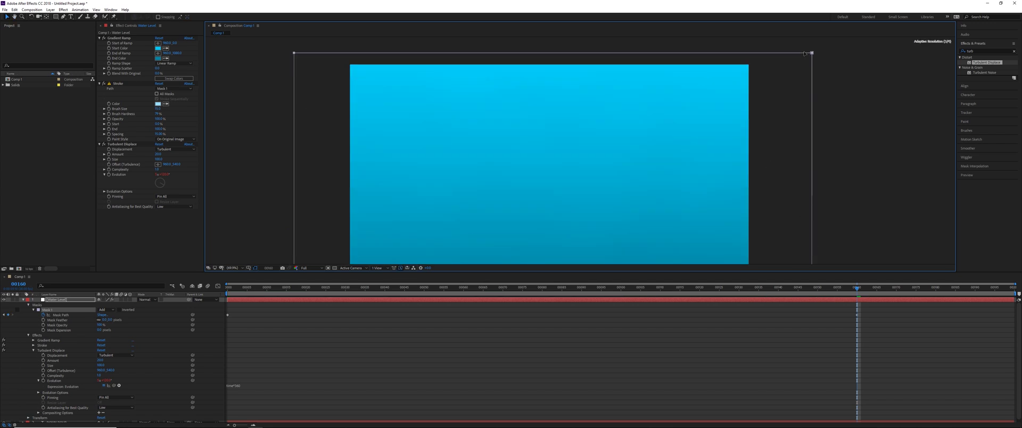
pyautogui.moveTo(857, 288); pyautogui.dragTo(229, 292)
pyautogui.scroll(-2, 414, 122)
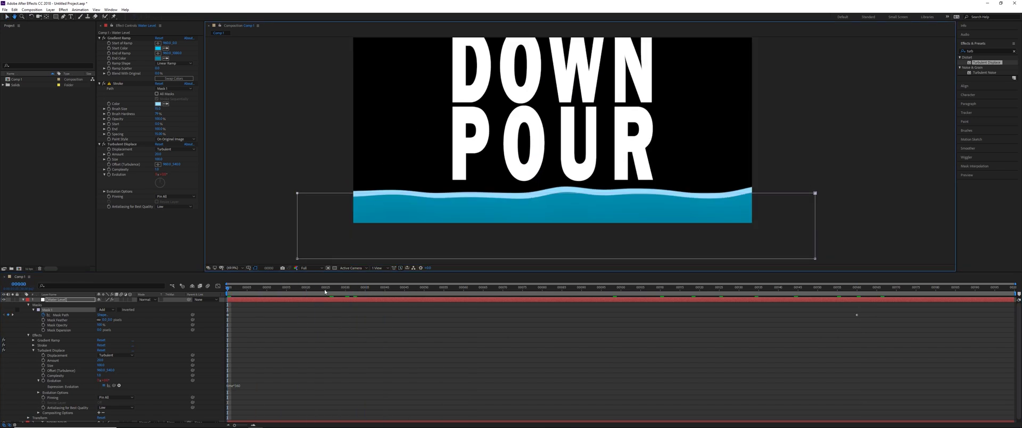
# Apply Easy Ease to the Mask Path keyframes in the Graph Editor and preview
pyautogui.click(218, 285)
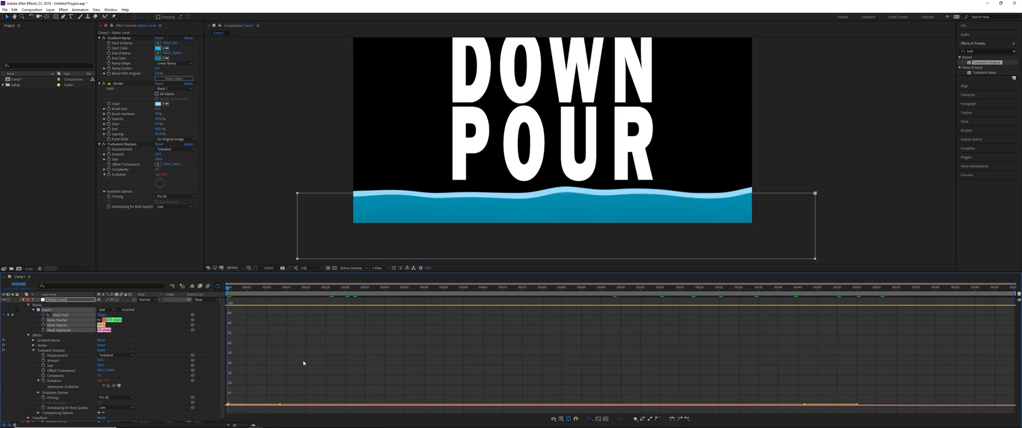
pyautogui.click(60, 315)
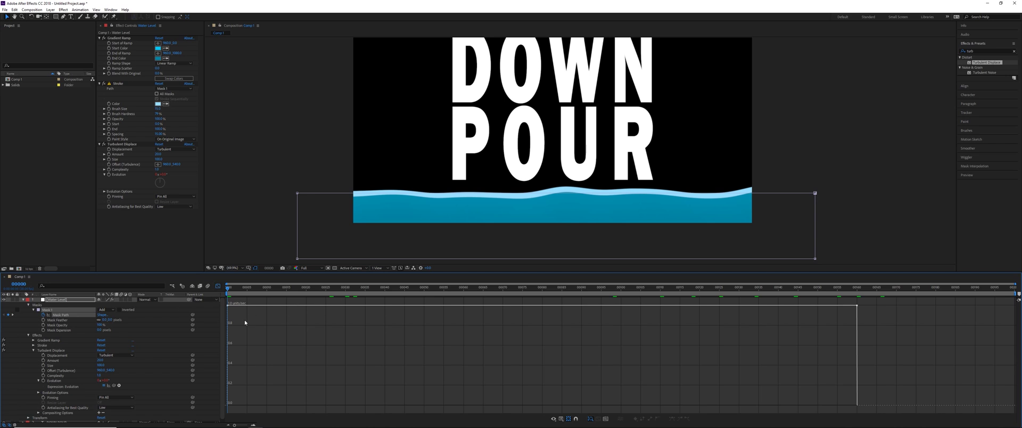
pyautogui.moveTo(245, 322); pyautogui.dragTo(225, 299)
pyautogui.click(672, 419)
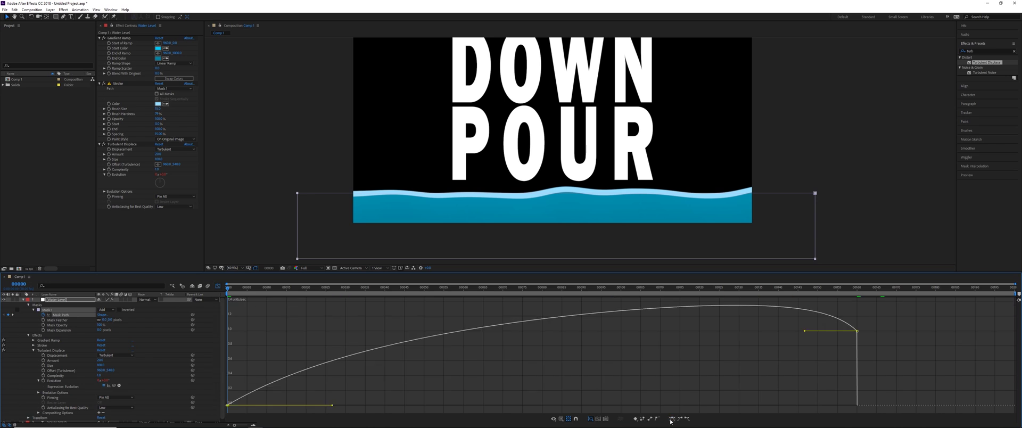
pyautogui.click(218, 287)
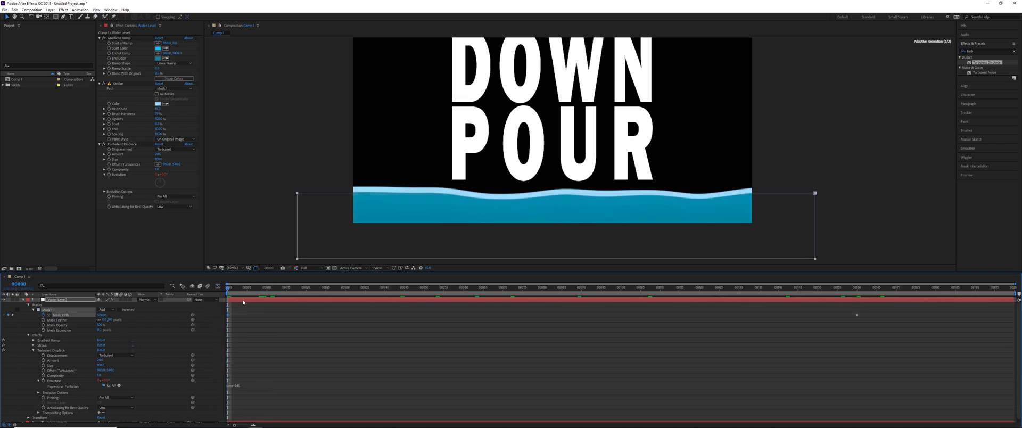
pyautogui.press('space')
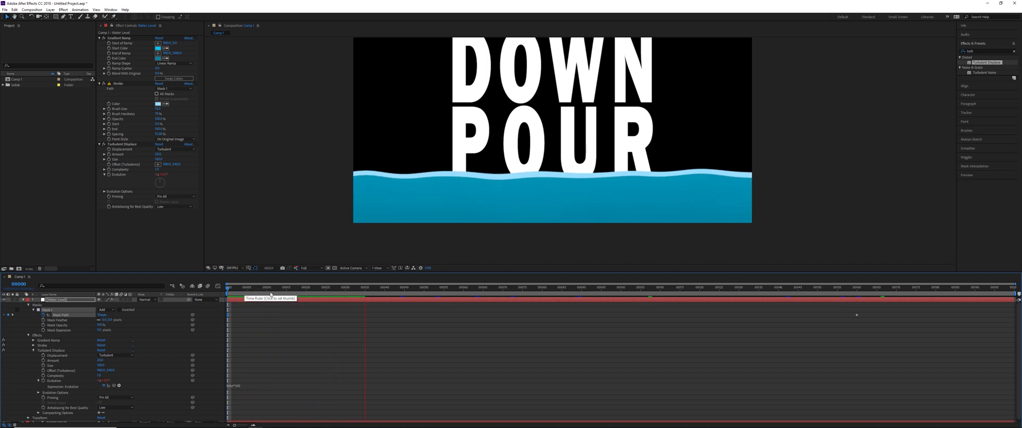
pyautogui.press('space')
pyautogui.click(22, 300)
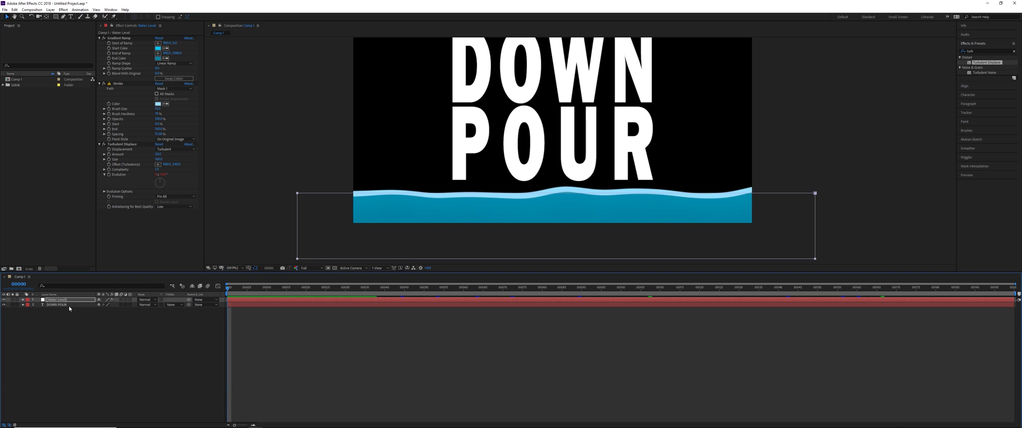
pyautogui.click(77, 299)
# Precompose Water Level into 'Water Level Comp', moving all attributes
pyautogui.rightClick(69, 302)
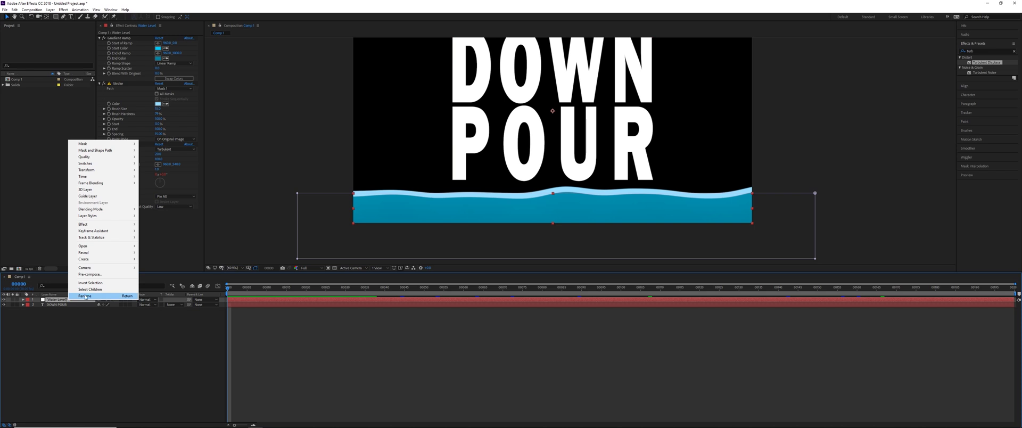
pyautogui.click(101, 274)
pyautogui.click(315, 158)
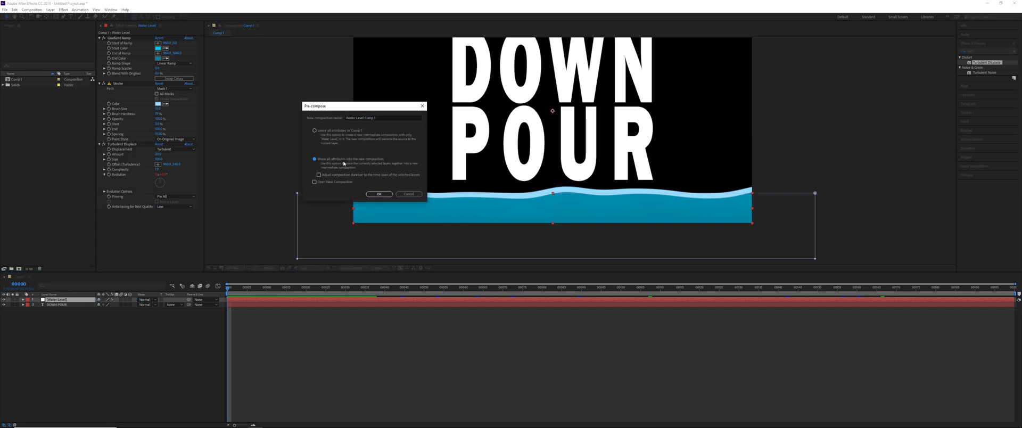
pyautogui.click(384, 117)
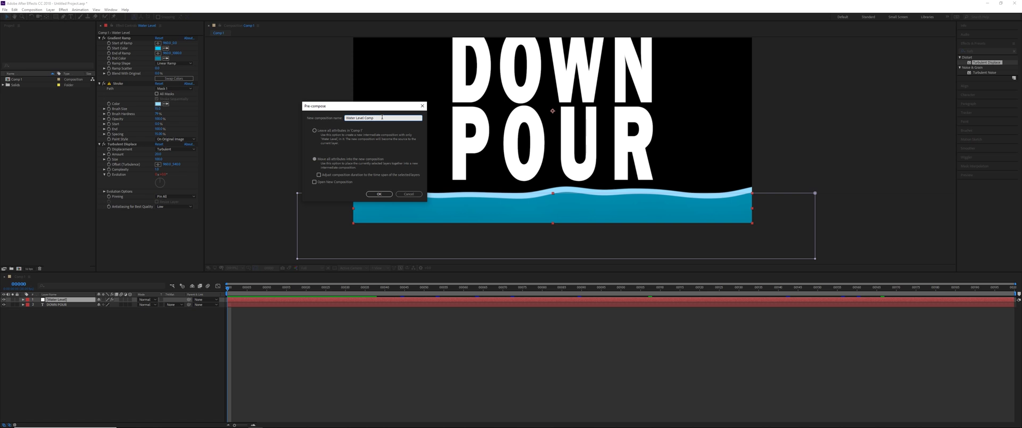
pyautogui.press('Return')
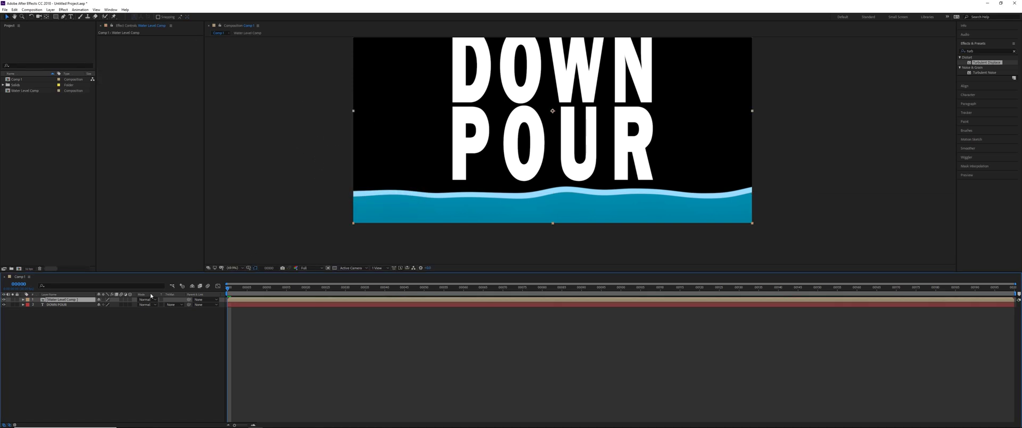
# Duplicate the precomp below DOWN POUR and rename it 'Water Level Comp BG'
pyautogui.hotkey('ctrl', 'd')
pyautogui.moveTo(85, 305); pyautogui.dragTo(93, 319)
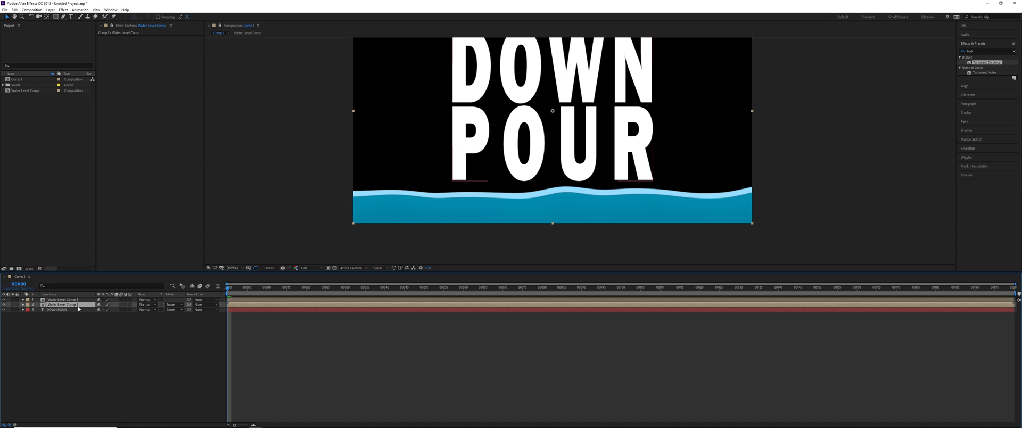
pyautogui.press('Return')
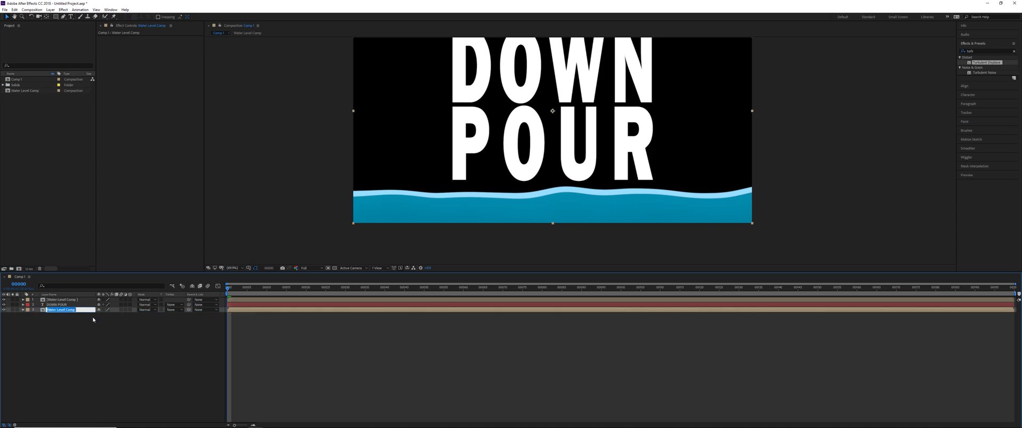
pyautogui.press('Right')
pyautogui.write('G')
pyautogui.press('Return')
# Rename the top water copy 'Water Level Comp Matte'
pyautogui.click(78, 299)
pyautogui.press('Return')
pyautogui.press('Right')
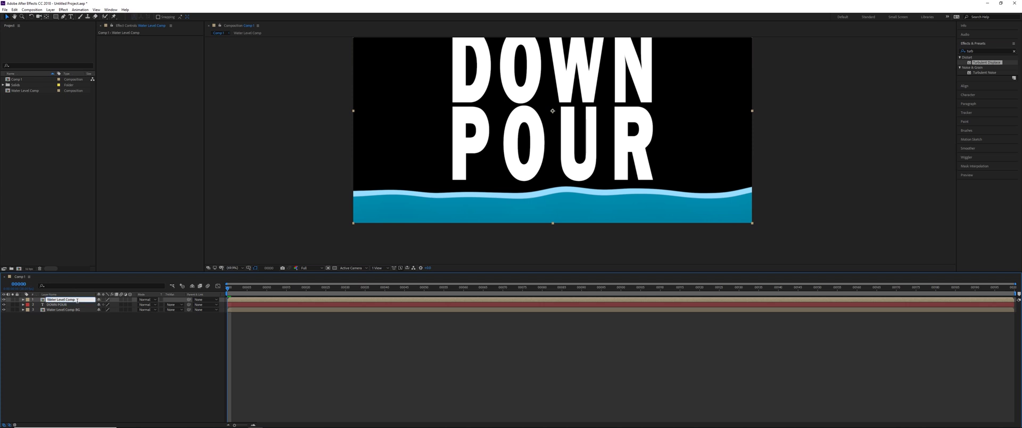
pyautogui.write('Matte')
pyautogui.press('Return')
pyautogui.click(80, 305)
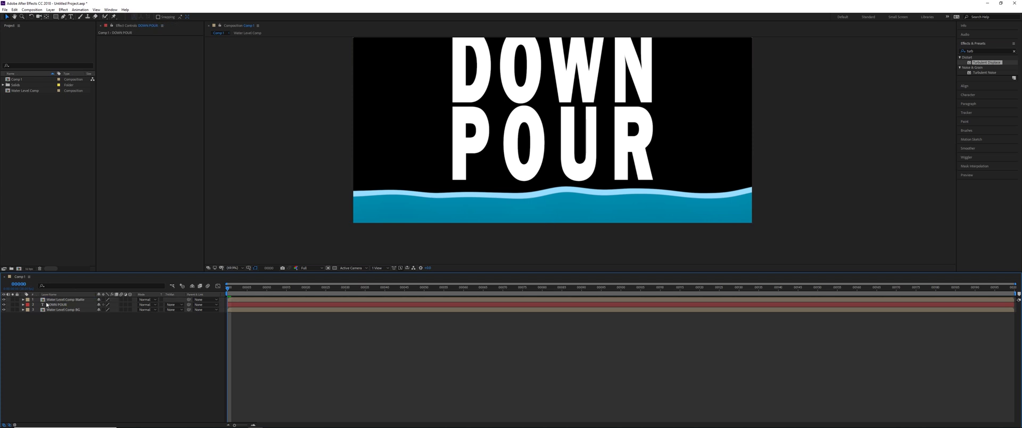
# Set DOWN POUR's track matte to Alpha Matte 'Water Level Comp Matte' and preview the reveal
pyautogui.click(176, 306)
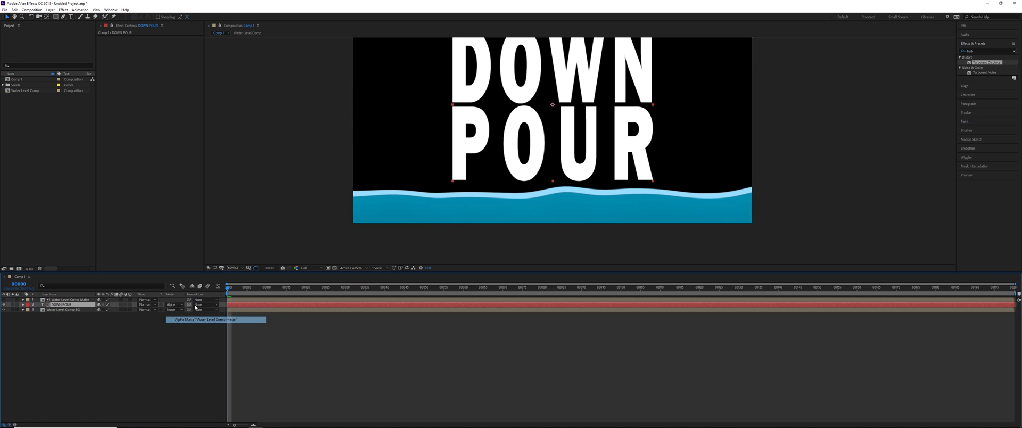
pyautogui.moveTo(532, 104); pyautogui.dragTo(535, 129)
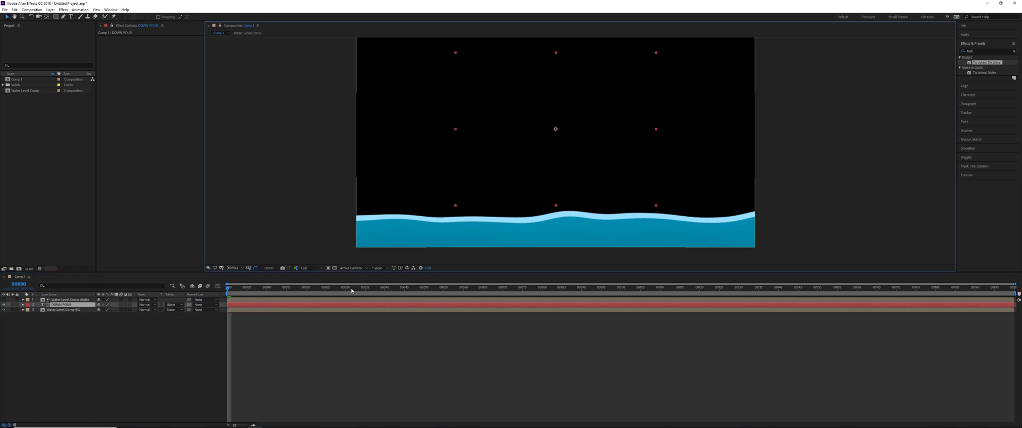
pyautogui.press('space')
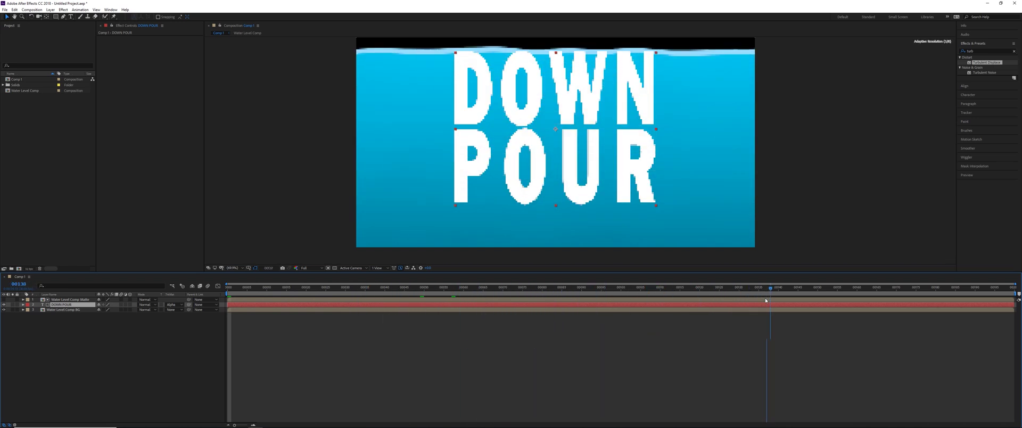
pyautogui.moveTo(766, 300); pyautogui.dragTo(320, 300)
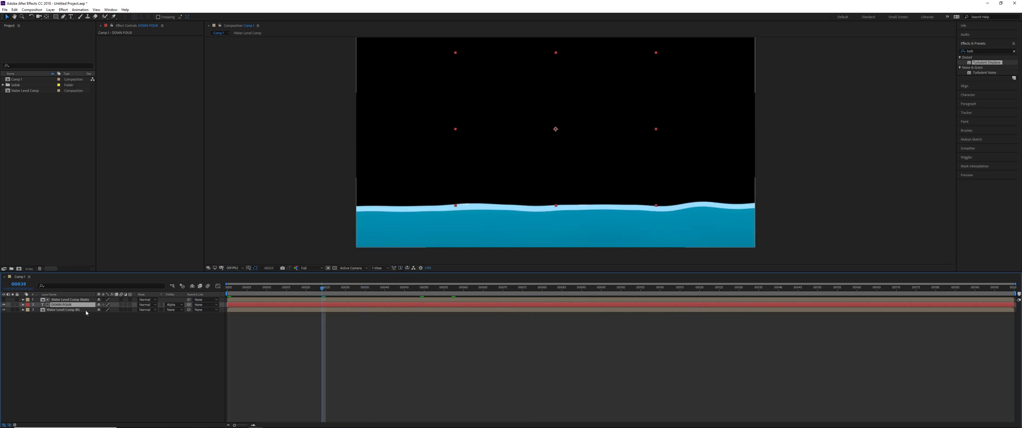
# Duplicate DOWN POUR and create masks from the DOWN POUR 2 text
pyautogui.hotkey('ctrl', 'd')
pyautogui.hotkey('ctrl', 'shift', ']')
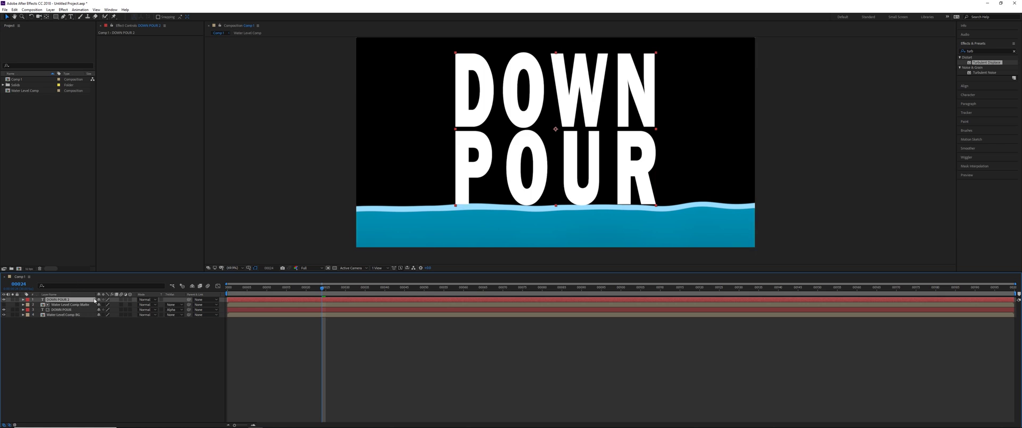
pyautogui.rightClick(95, 300)
pyautogui.moveTo(118, 257)
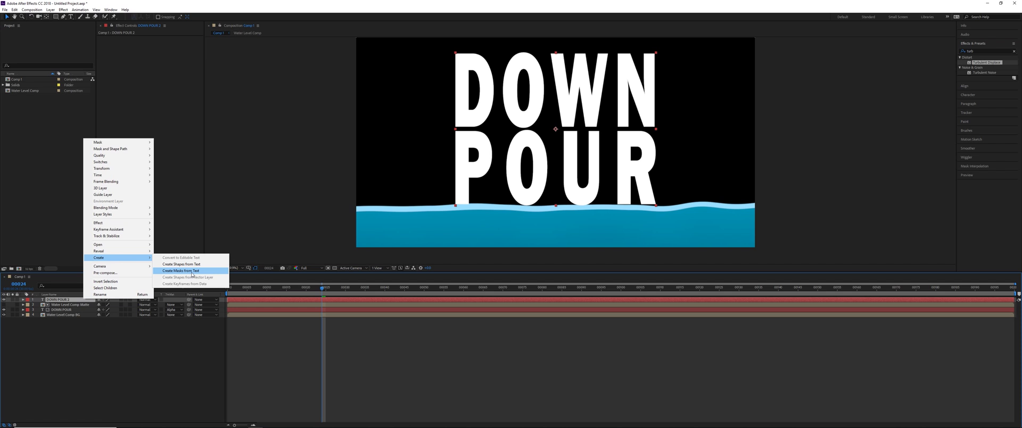
pyautogui.click(193, 271)
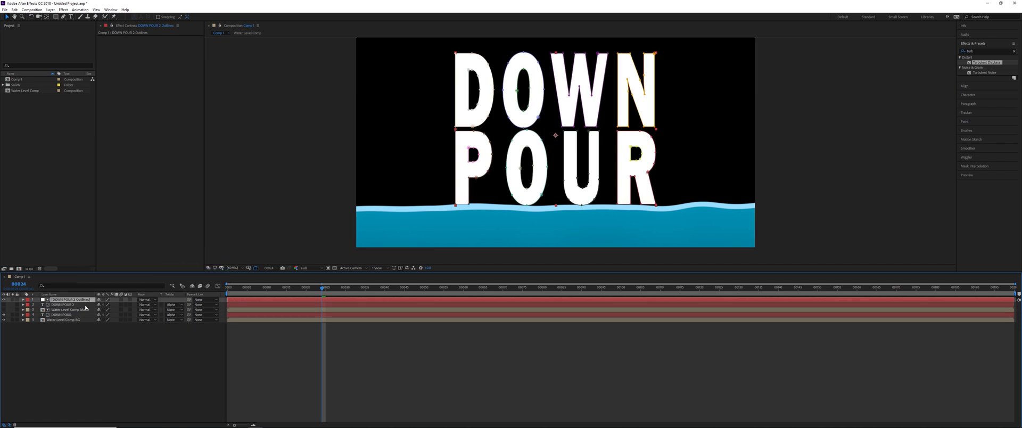
# Delete the DOWN POUR 2 text layer and show the Outlines layer's masks
pyautogui.click(86, 306)
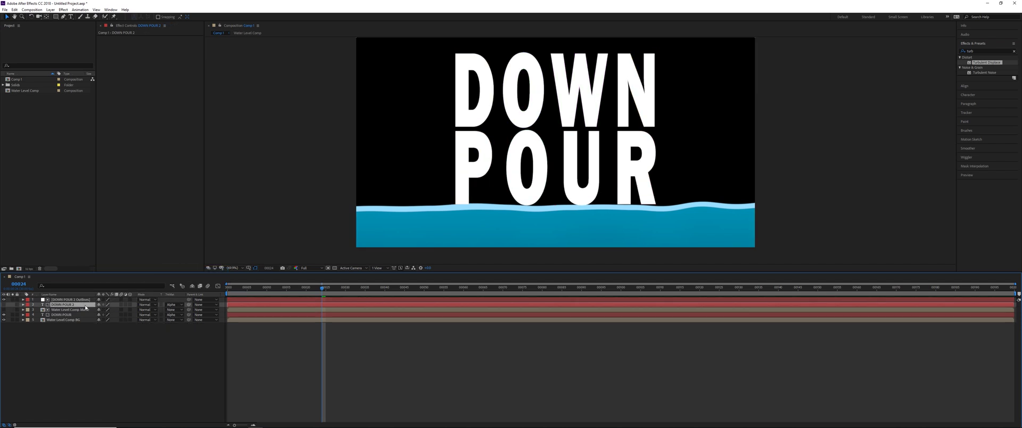
pyautogui.press('Delete')
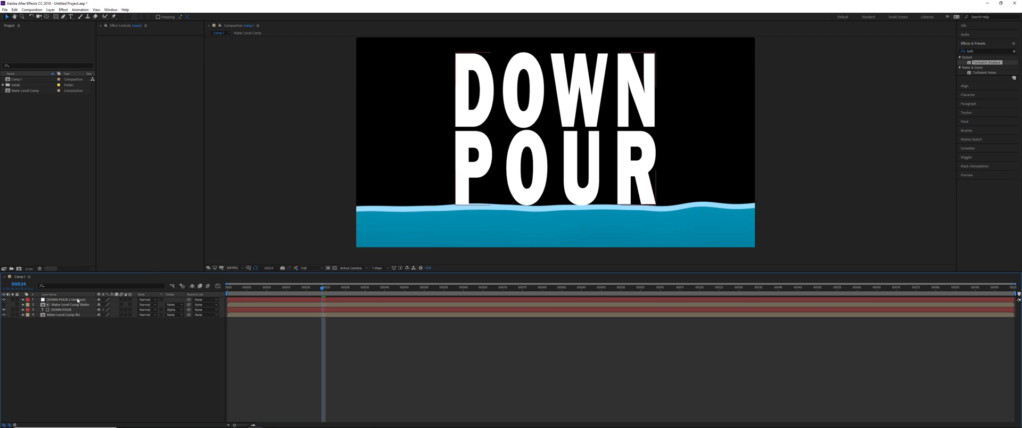
pyautogui.click(77, 299)
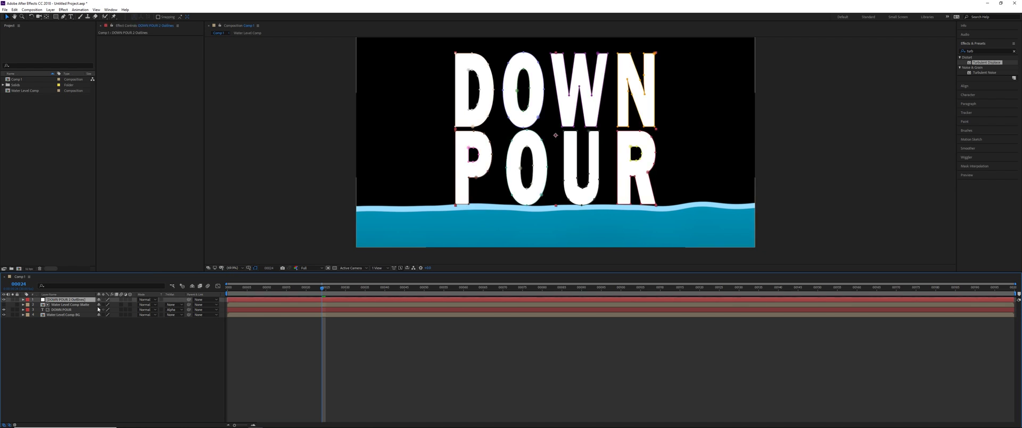
pyautogui.press('m')
pyautogui.press('m')
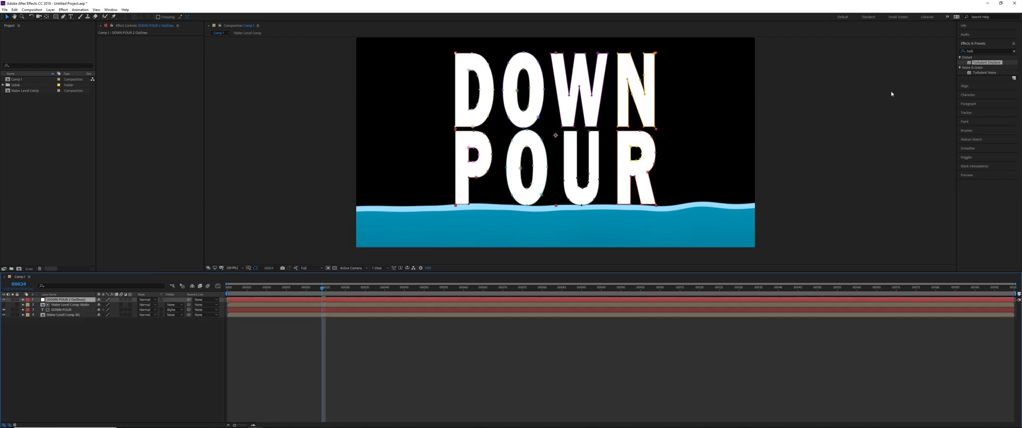
# Apply Stroke to the Outlines layer with On Transparent paint style, All Masks, and larger brush size
pyautogui.click(994, 50)
pyautogui.write('stroke')
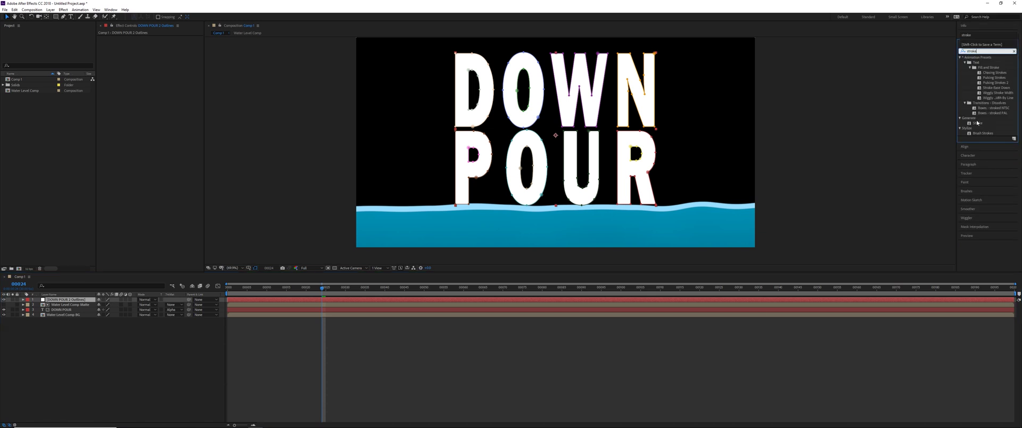
pyautogui.moveTo(977, 123); pyautogui.dragTo(106, 98)
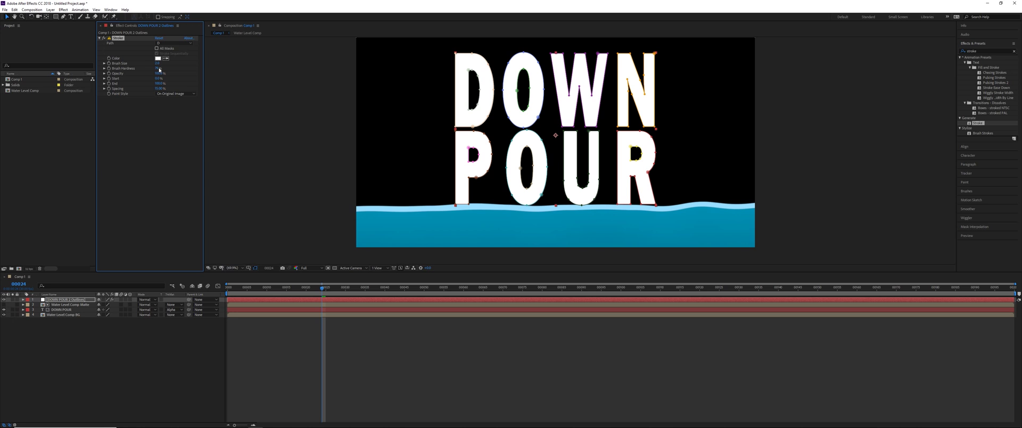
pyautogui.click(174, 93)
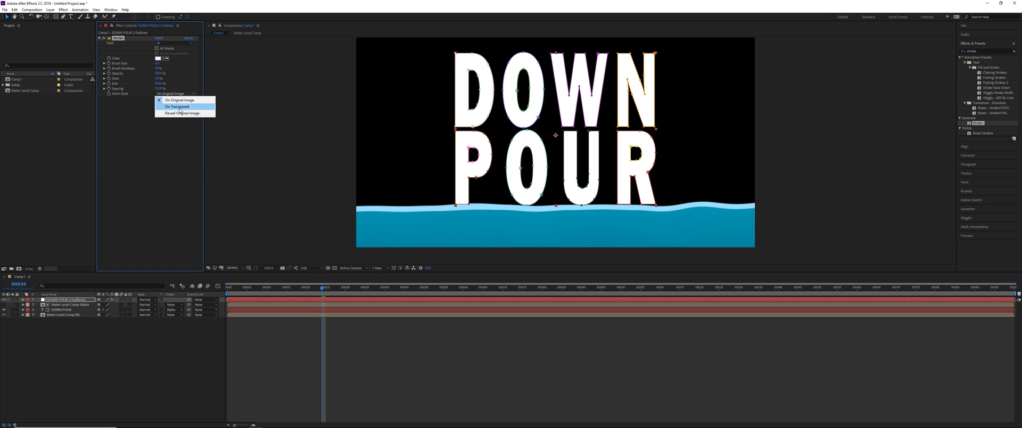
pyautogui.click(179, 108)
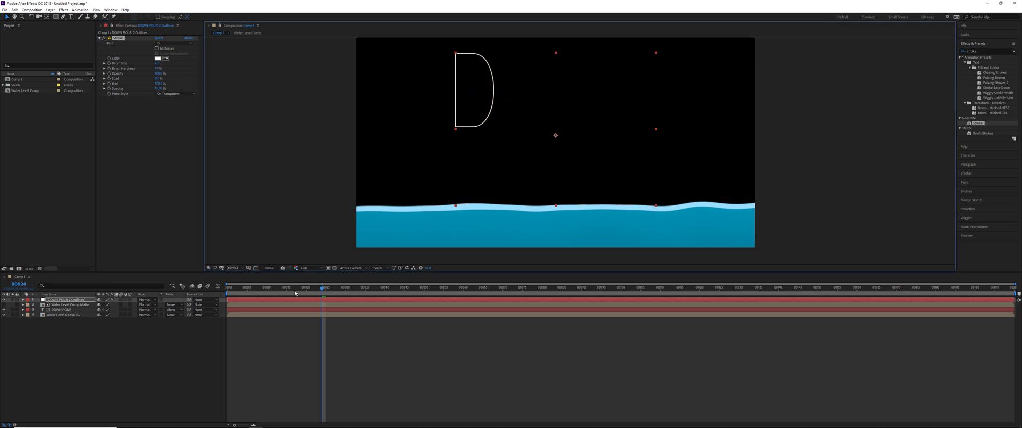
pyautogui.click(165, 49)
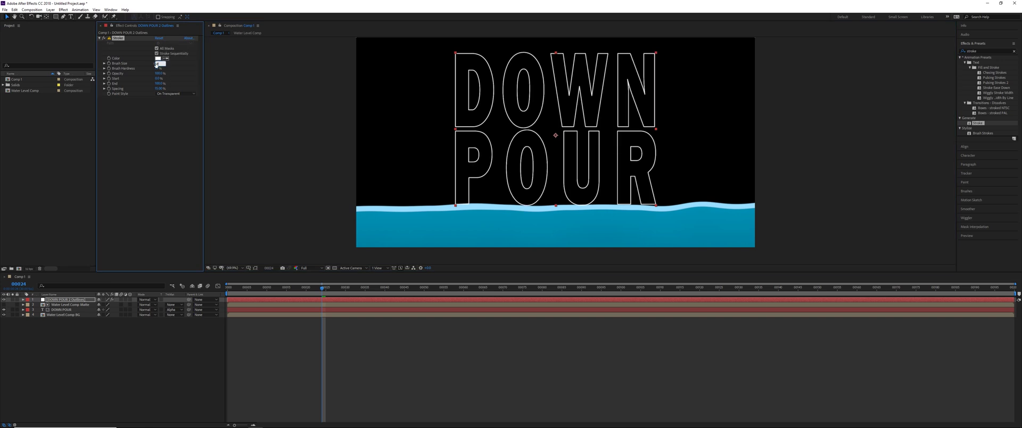
pyautogui.moveTo(156, 63); pyautogui.dragTo(160, 63)
pyautogui.click(234, 188)
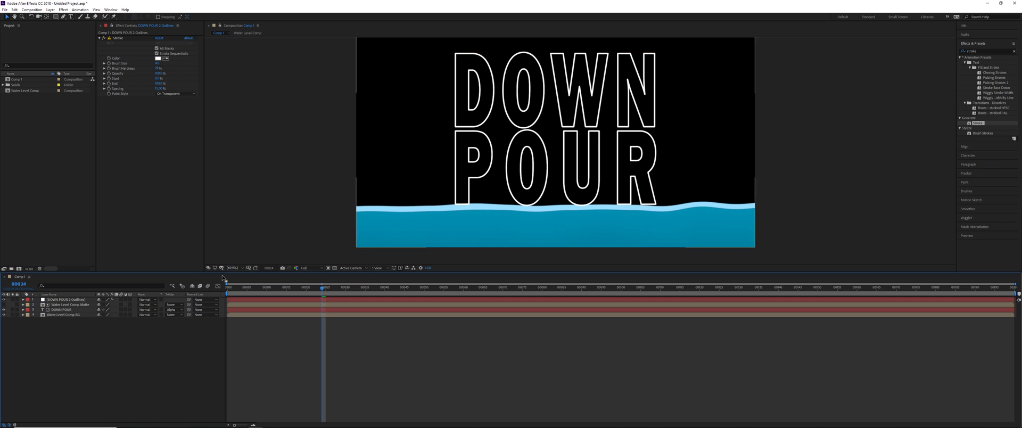
# Create a new solid layer for the rain
pyautogui.rightClick(189, 353)
pyautogui.moveTo(222, 356)
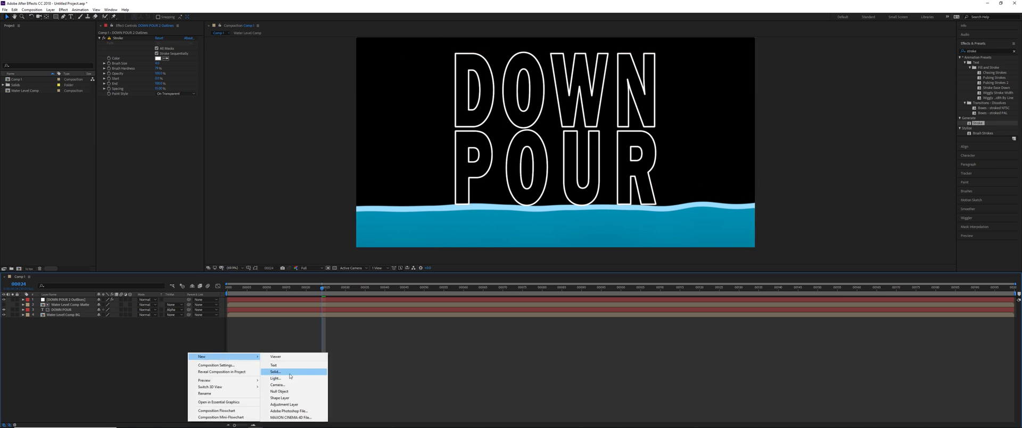
pyautogui.click(290, 373)
pyautogui.write('B')
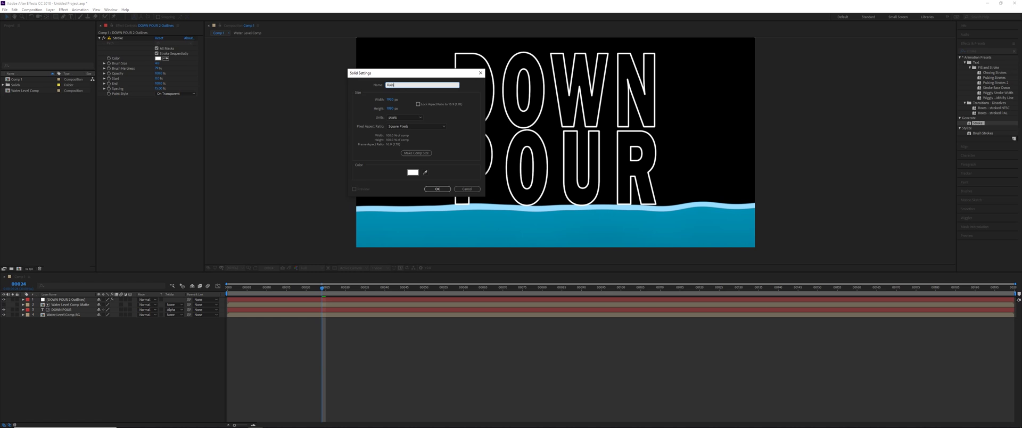
pyautogui.press('Return')
# Apply CC Rainfall to the Rain layer with 1500 drops and Wind about 2830
pyautogui.hotkey('ctrl', '5')
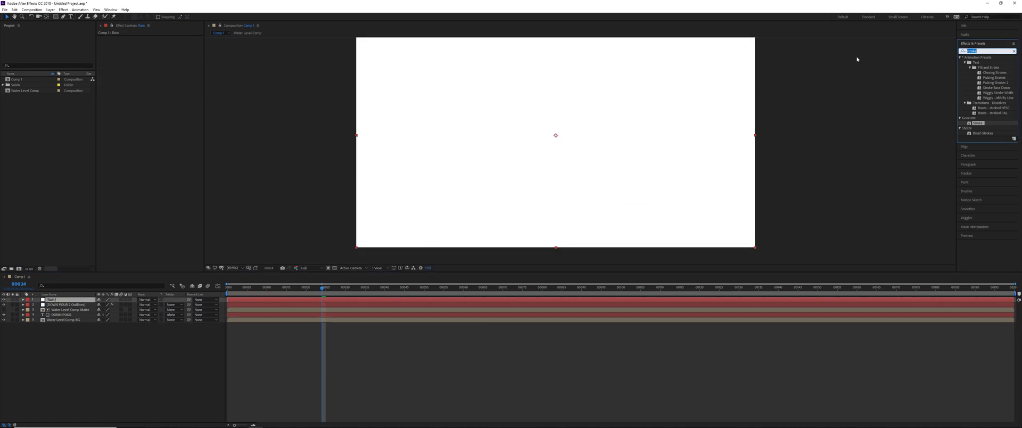
pyautogui.write('cc rainfall')
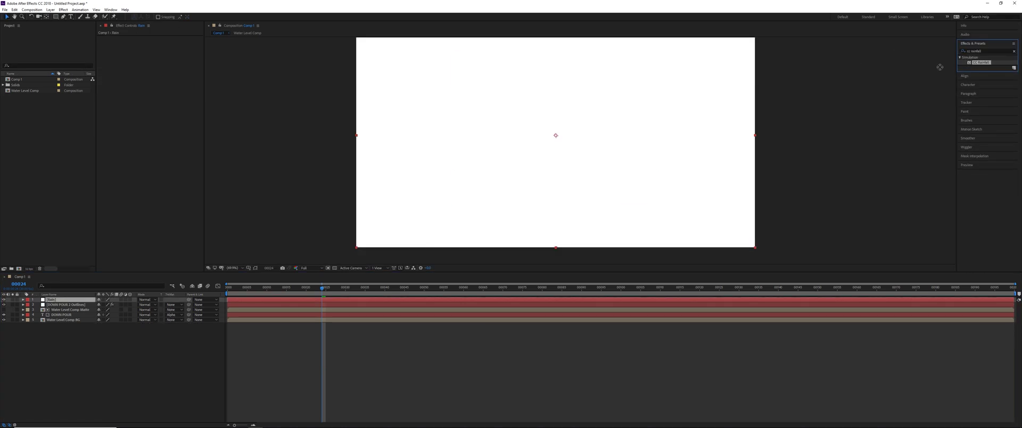
pyautogui.moveTo(981, 62)
pyautogui.mouseDown()
pyautogui.moveTo(154, 87)
pyautogui.moveTo(155, 58)
pyautogui.mouseUp()
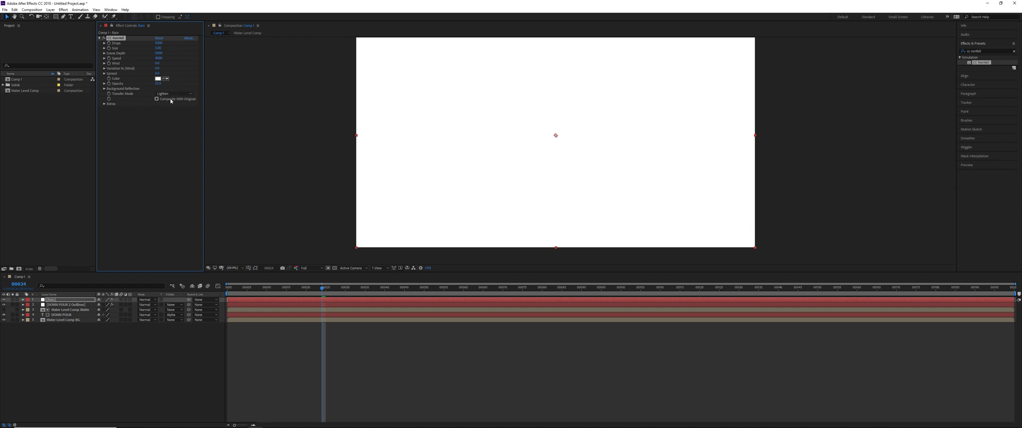
pyautogui.click(159, 43)
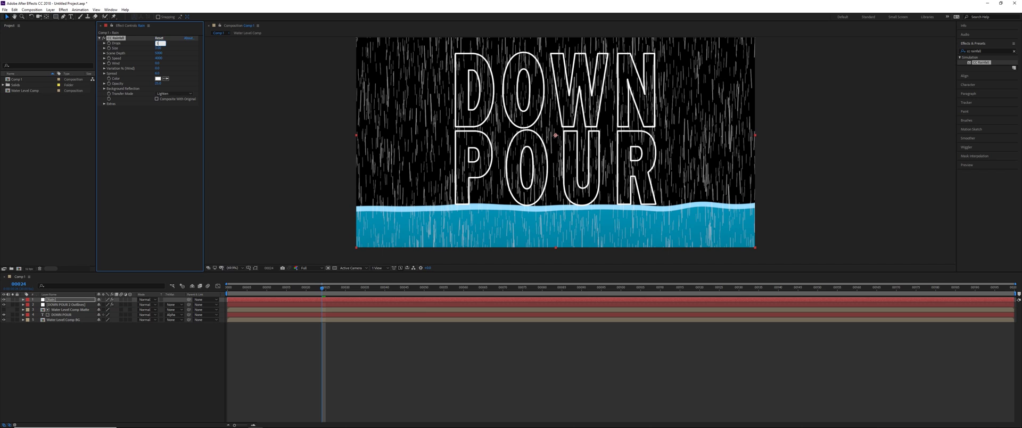
pyautogui.press('Return')
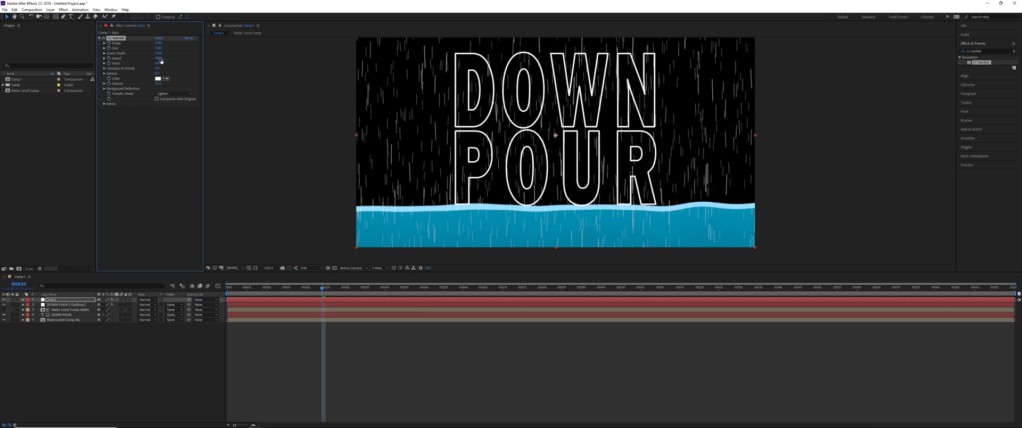
pyautogui.moveTo(171, 66)
pyautogui.mouseDown()
pyautogui.moveTo(236, 69)
pyautogui.moveTo(192, 210)
pyautogui.mouseUp()
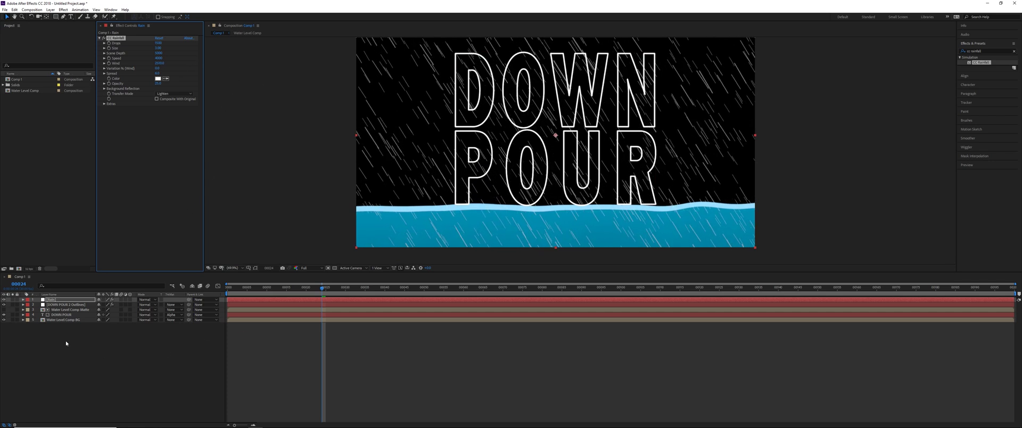
pyautogui.click(74, 300)
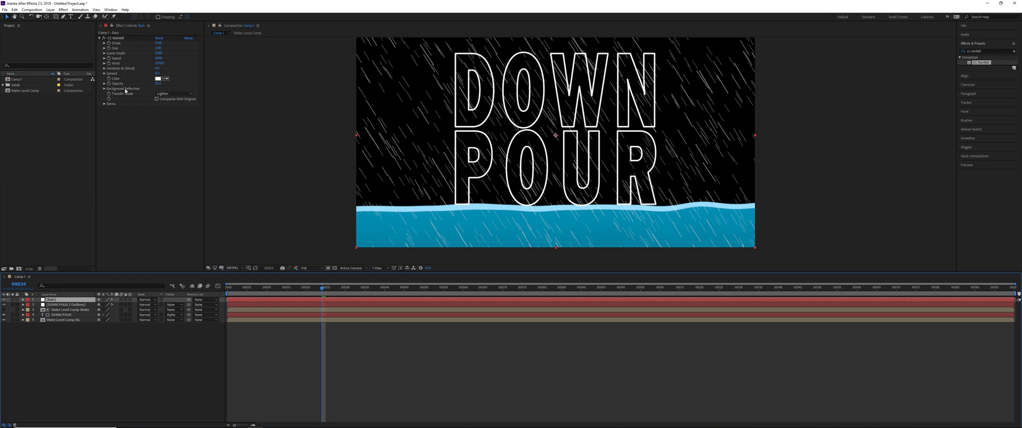
# Precompose the Rain layer into Rain Comp
pyautogui.rightClick(82, 300)
pyautogui.click(141, 276)
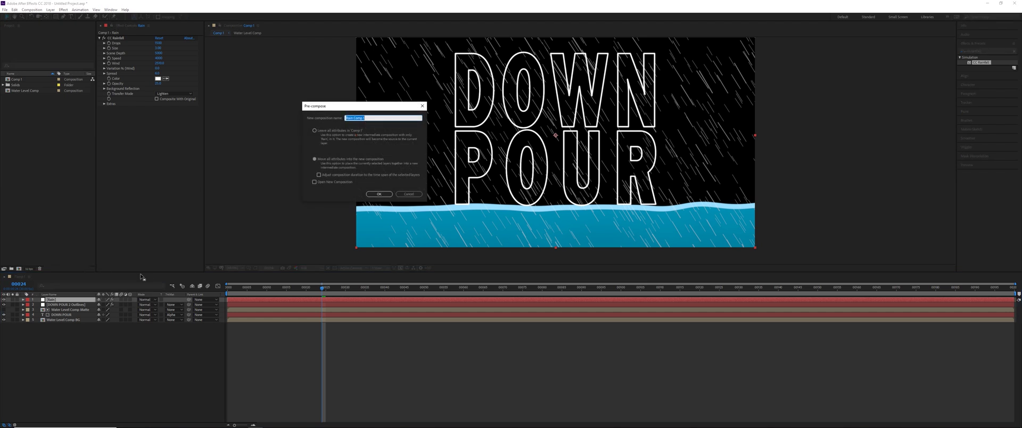
pyautogui.press('End')
pyautogui.press('Return')
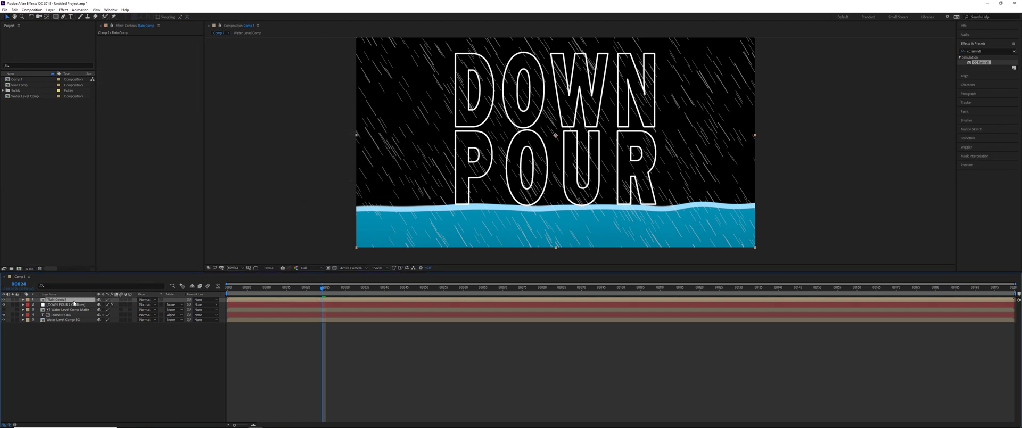
# Duplicate Rain Comp and rename the copy Rain Comp Matte
pyautogui.hotkey('ctrl', 'd')
pyautogui.click(73, 305)
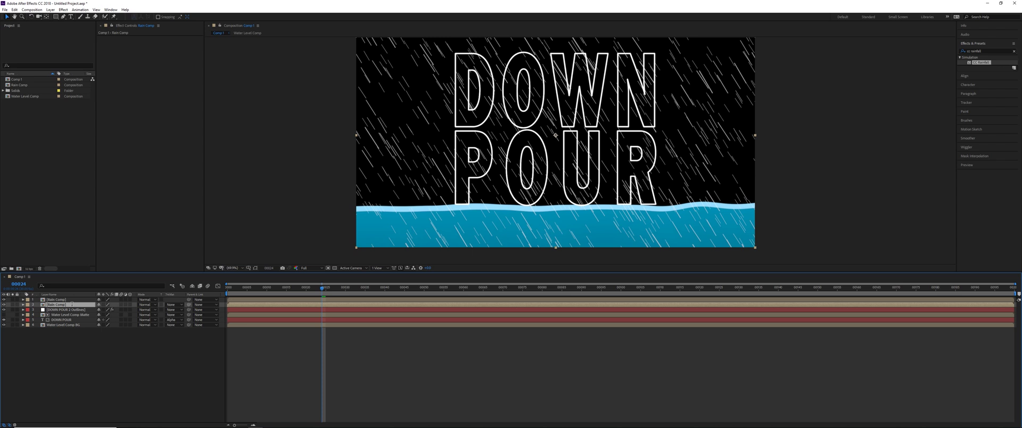
pyautogui.press('Return')
pyautogui.press('End')
pyautogui.write('Mat')
pyautogui.press('Return')
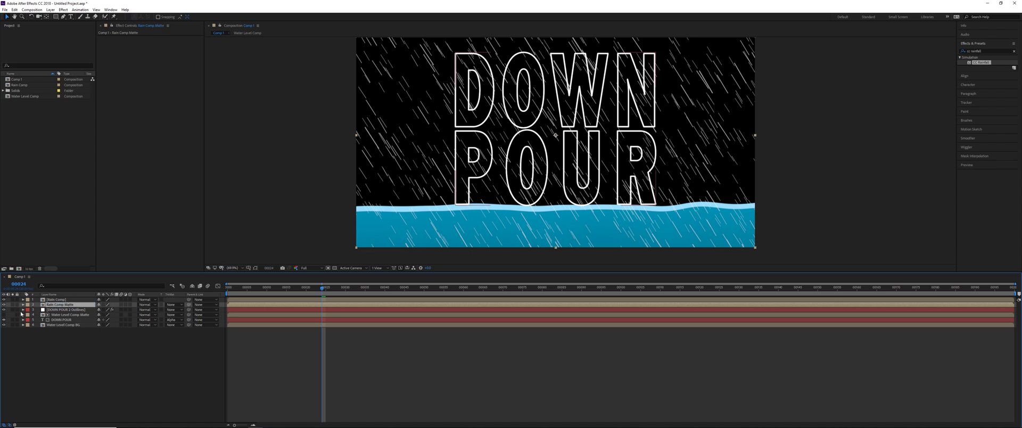
# Set DOWN POUR 2 Outlines' track matte to Alpha Matte 'Rain Comp Matte' and preview it
pyautogui.click(12, 309)
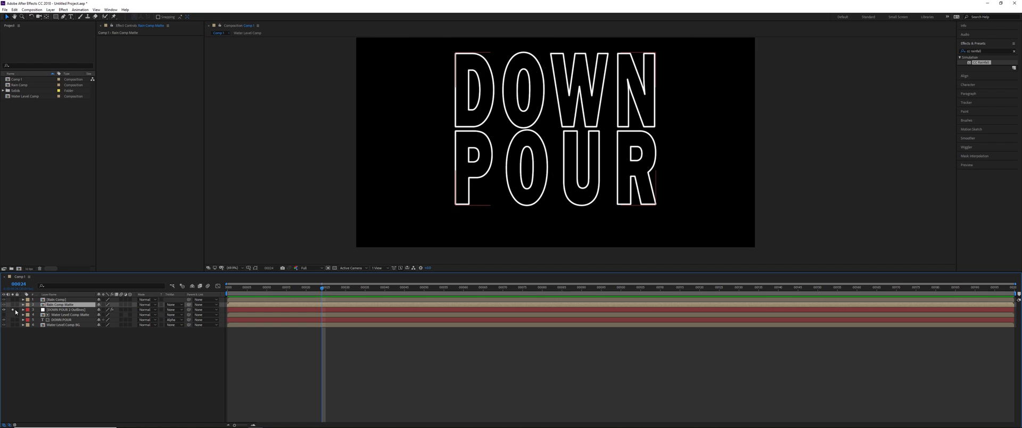
pyautogui.click(63, 309)
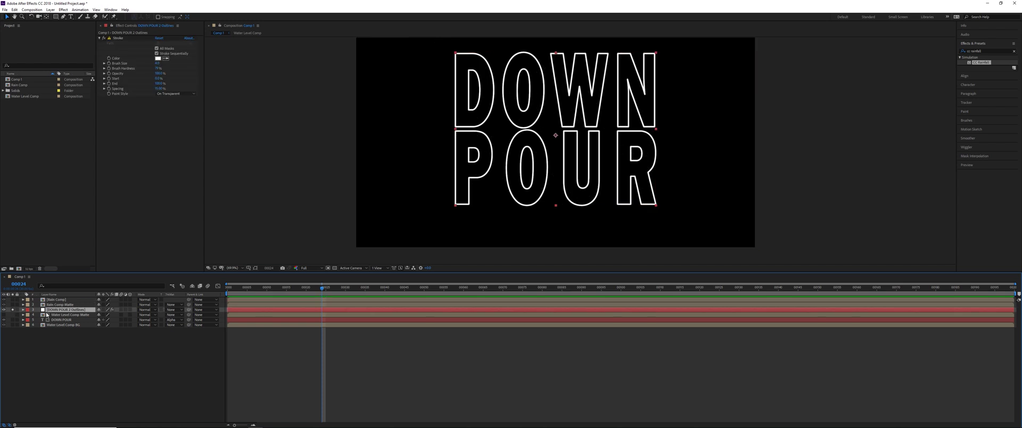
pyautogui.click(173, 309)
pyautogui.click(182, 325)
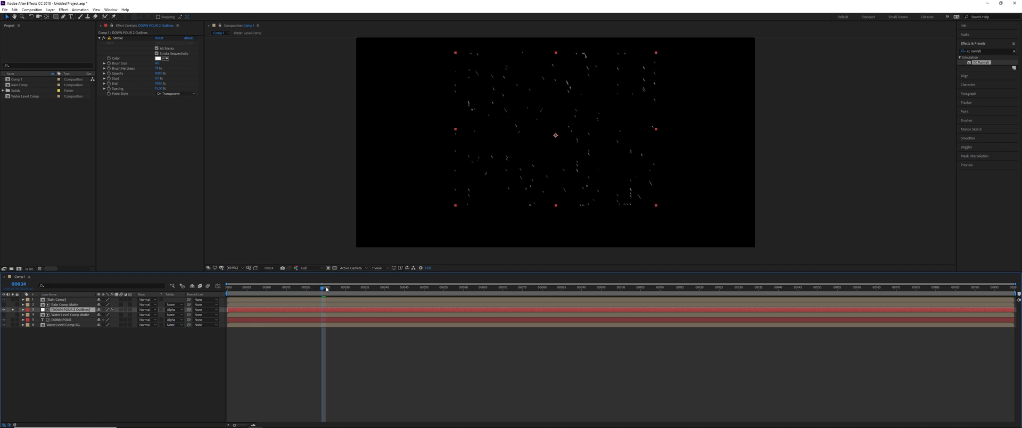
pyautogui.moveTo(325, 288); pyautogui.dragTo(365, 295)
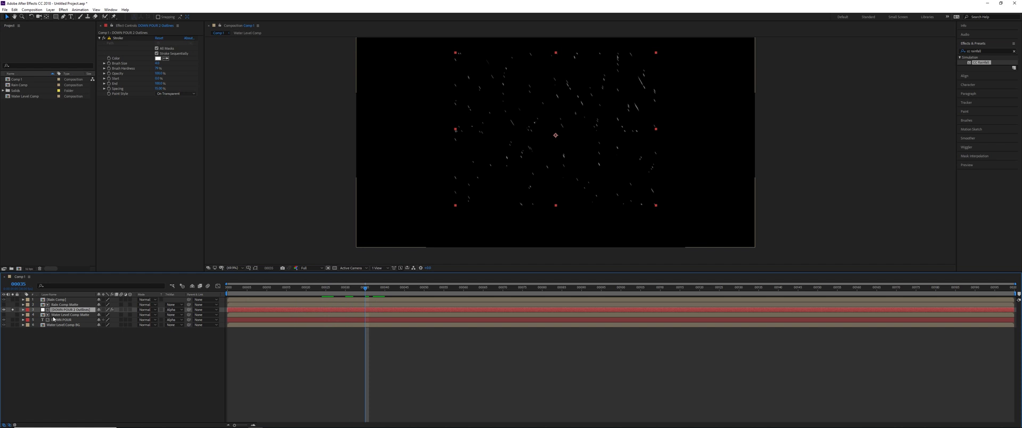
# Add Fast Blur to the Rain Comp Matte layer
pyautogui.click(70, 305)
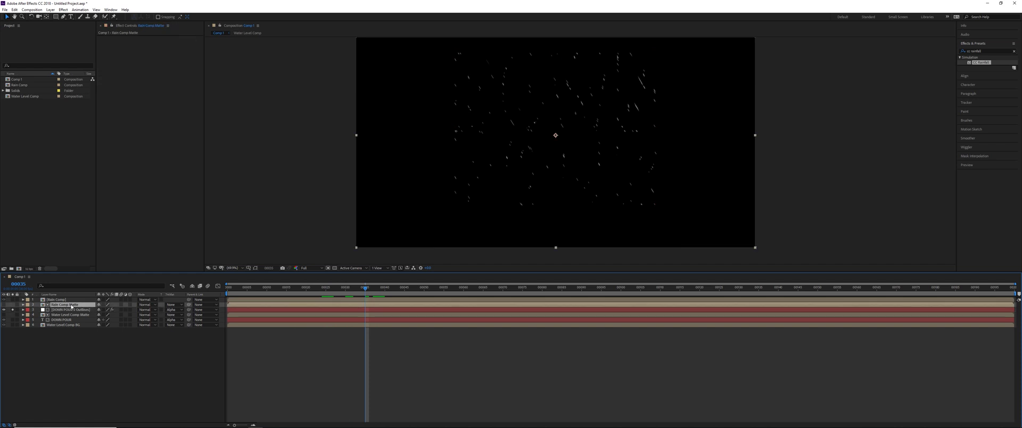
pyautogui.click(979, 51)
pyautogui.write('fast')
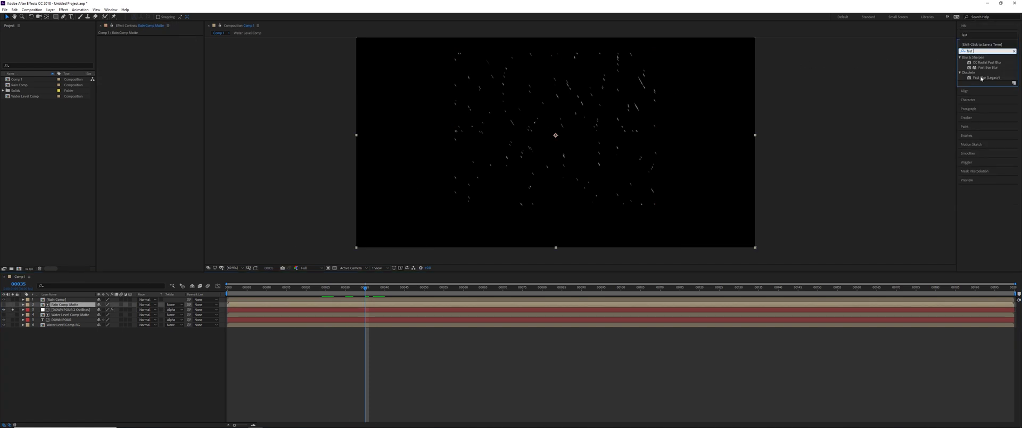
pyautogui.moveTo(986, 77)
pyautogui.mouseDown()
pyautogui.moveTo(158, 49)
pyautogui.moveTo(166, 45)
pyautogui.mouseUp()
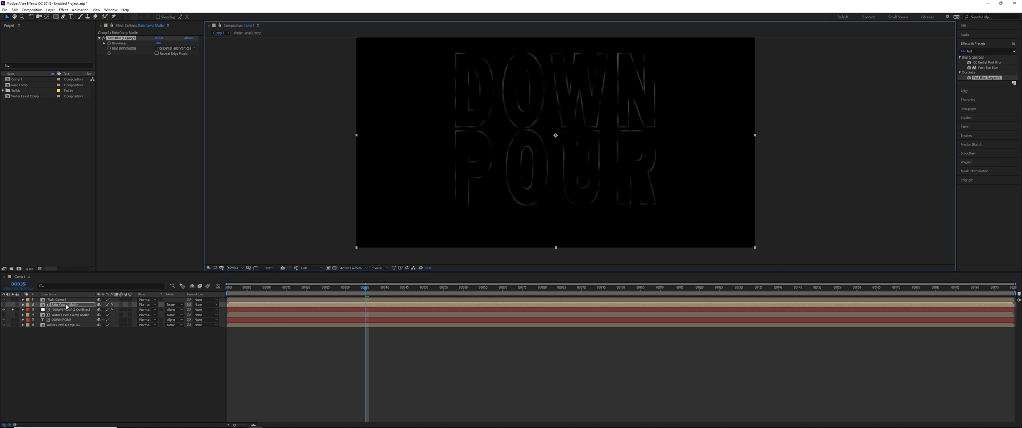
# Set the Rain Comp layer's opacity to 30% and preview playback
pyautogui.click(12, 299)
pyautogui.press('space')
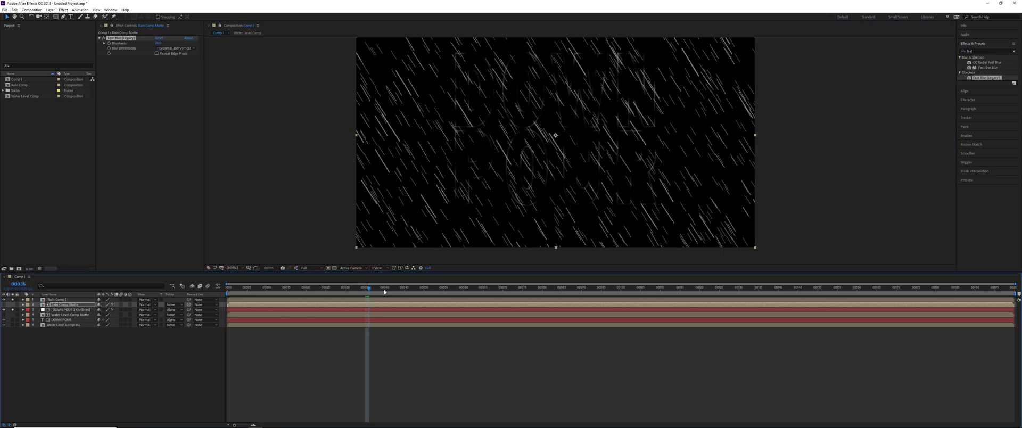
pyautogui.press('space')
pyautogui.click(80, 300)
pyautogui.press('t')
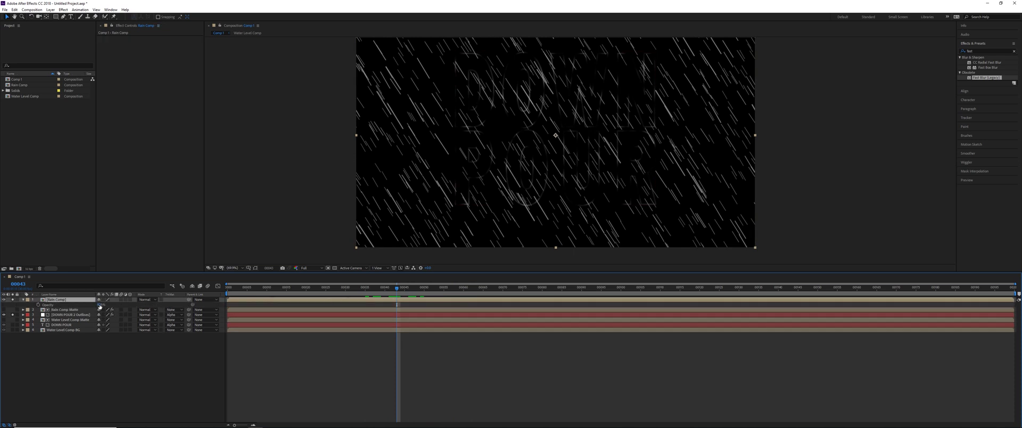
pyautogui.click(102, 305)
pyautogui.write('30')
pyautogui.press('Return')
pyautogui.press('space')
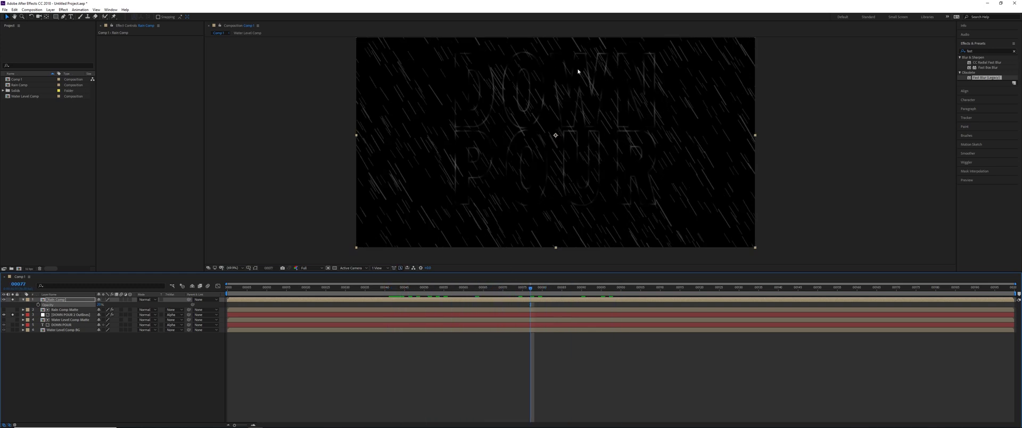
# Unsolo to show the water, then move the water and DOWN POUR layers above both rain layers
pyautogui.click(12, 299)
pyautogui.click(13, 300)
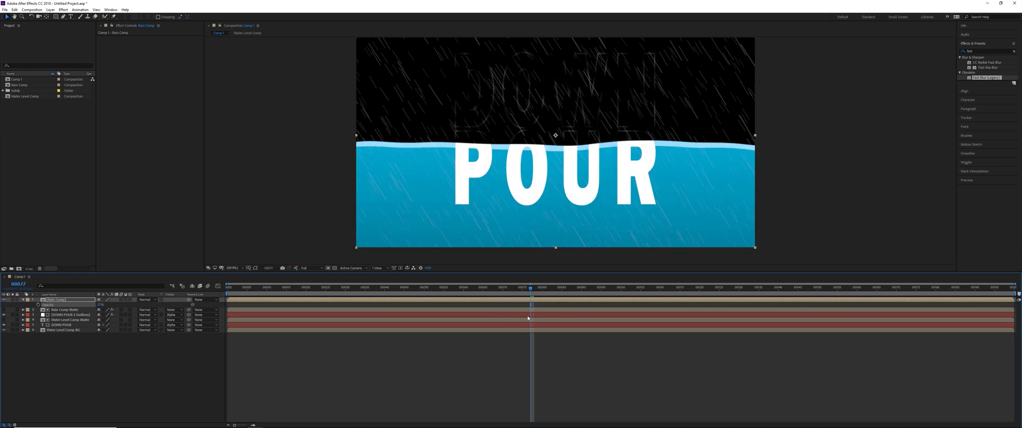
pyautogui.moveTo(530, 287)
pyautogui.mouseDown()
pyautogui.moveTo(495, 290)
pyautogui.moveTo(449, 136)
pyautogui.mouseUp()
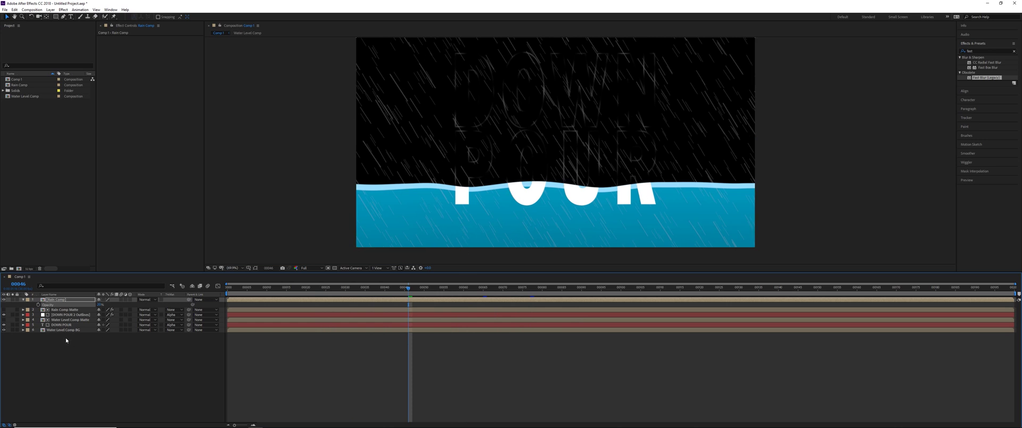
pyautogui.moveTo(69, 344); pyautogui.dragTo(63, 315)
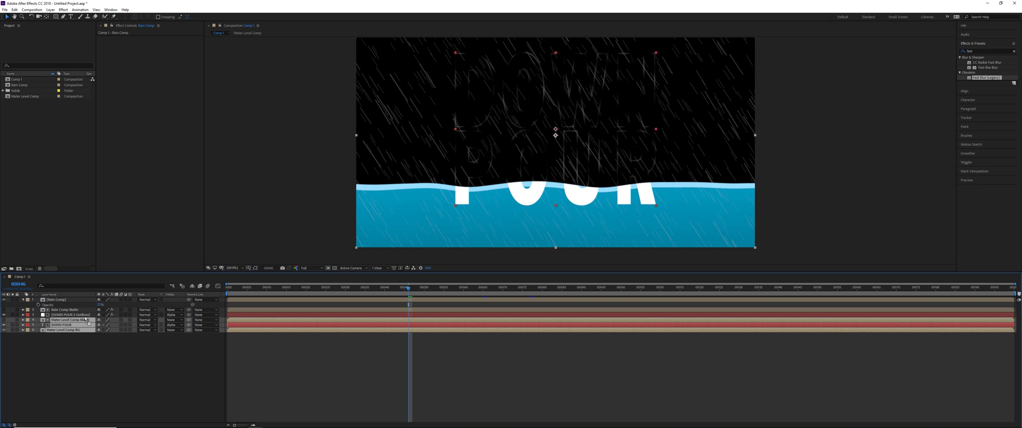
pyautogui.moveTo(85, 319); pyautogui.dragTo(75, 297)
pyautogui.click(100, 364)
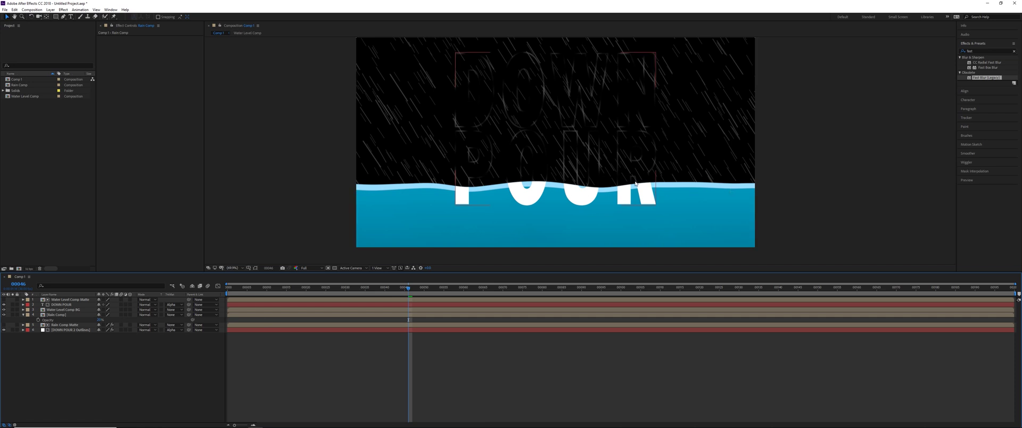
# Open Rain Comp in its own viewer docked beside the main composition
pyautogui.click(75, 314)
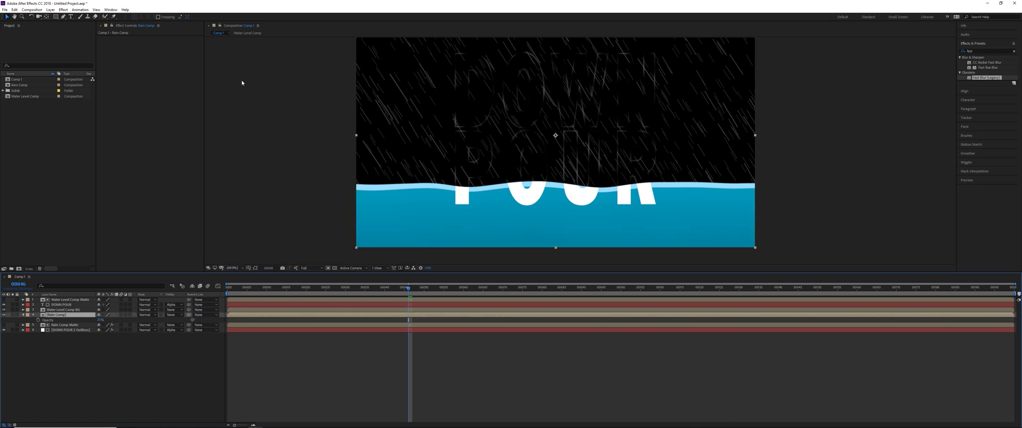
pyautogui.click(222, 24)
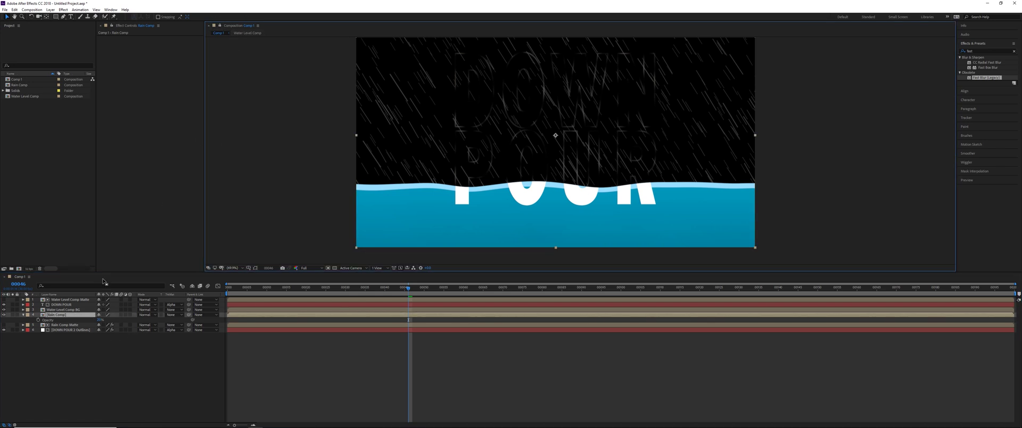
pyautogui.doubleClick(19, 85)
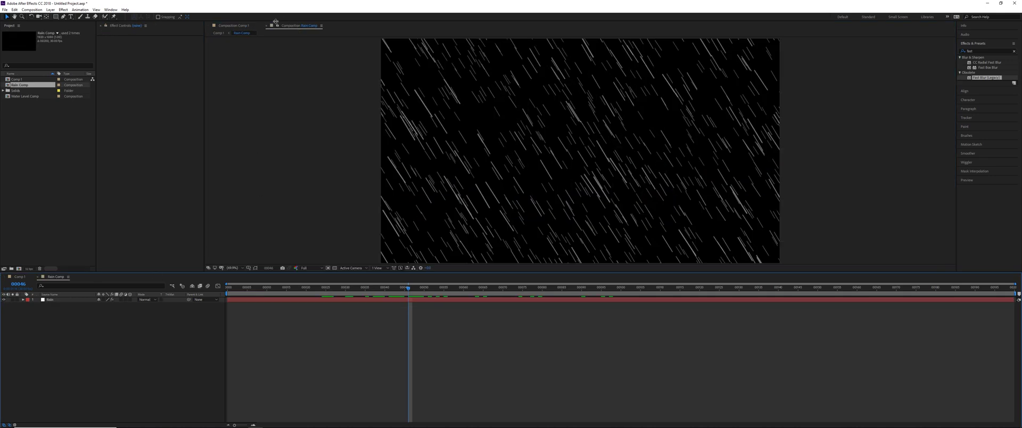
pyautogui.moveTo(286, 30); pyautogui.dragTo(938, 89)
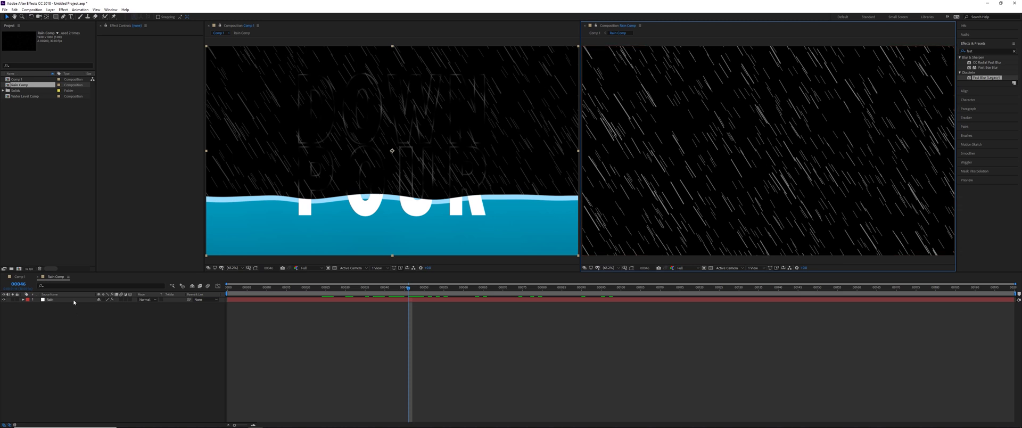
# Eyedropper the water's light blue into CC Rainfall Color, trying then undoing opacity 74
pyautogui.hotkey('ctrl', 'a')
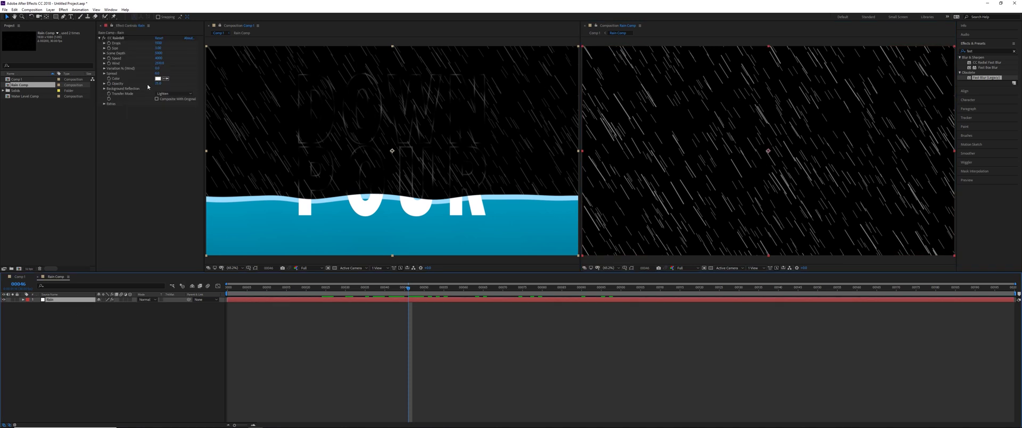
pyautogui.click(166, 79)
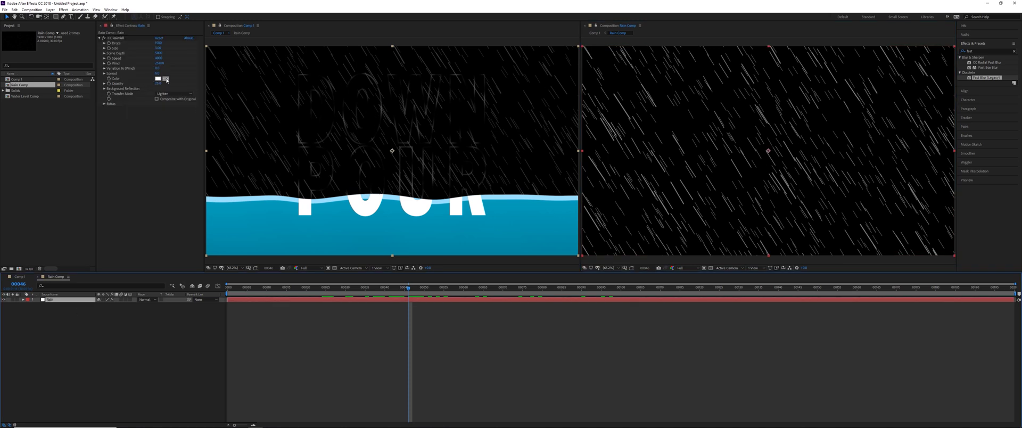
pyautogui.click(281, 197)
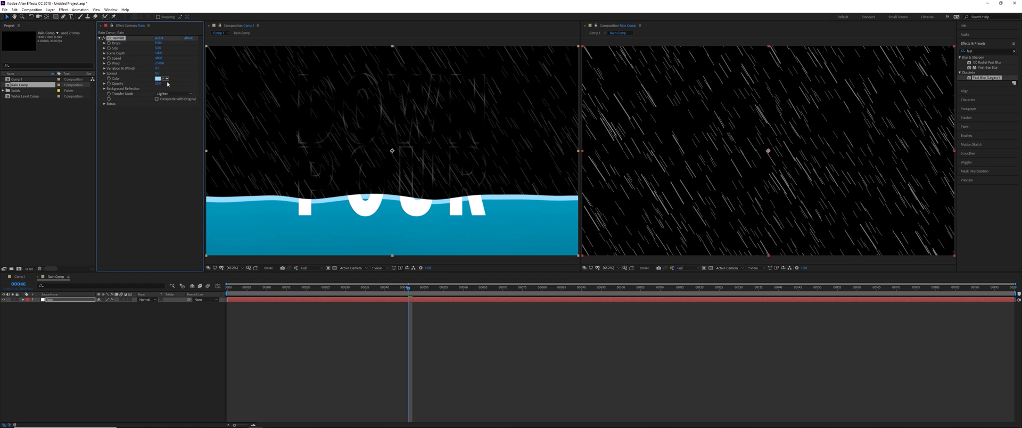
pyautogui.click(158, 83)
pyautogui.write('74')
pyautogui.press('Return')
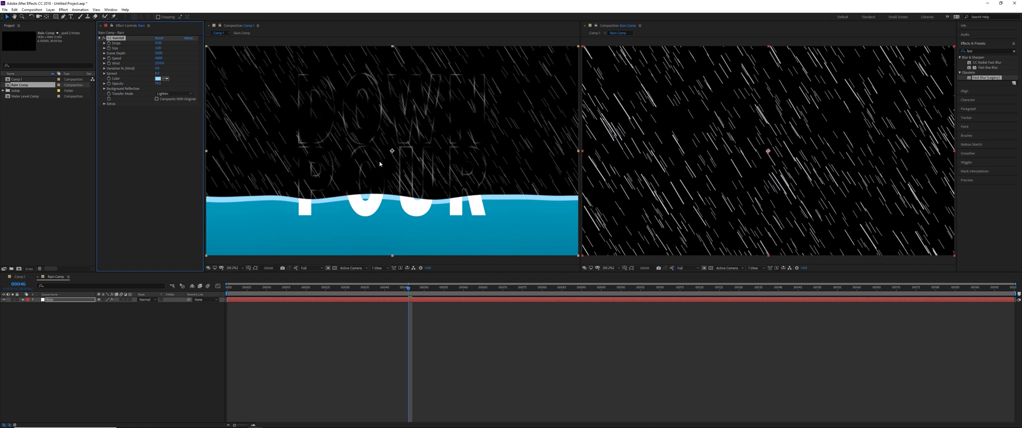
pyautogui.hotkey('ctrl', 'z')
# Add a Fill effect to the rain with a muted grey-blue colour 63B3C4
pyautogui.click(990, 48)
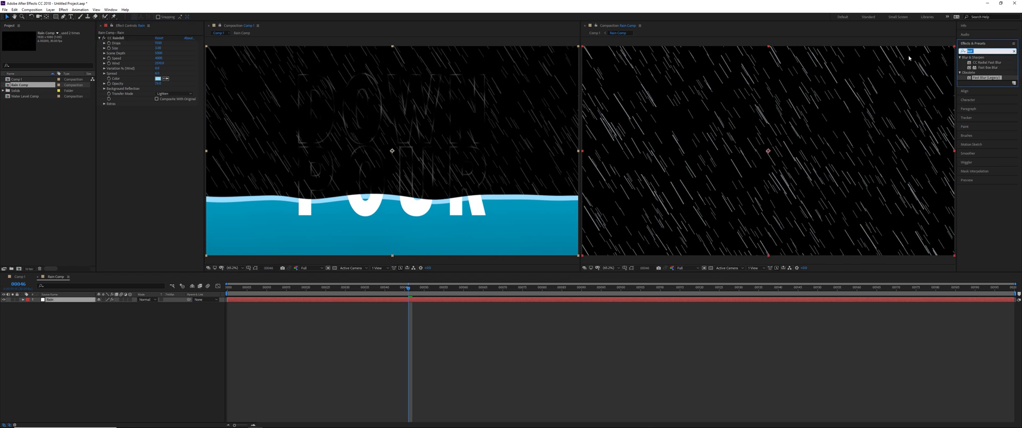
pyautogui.write('fill')
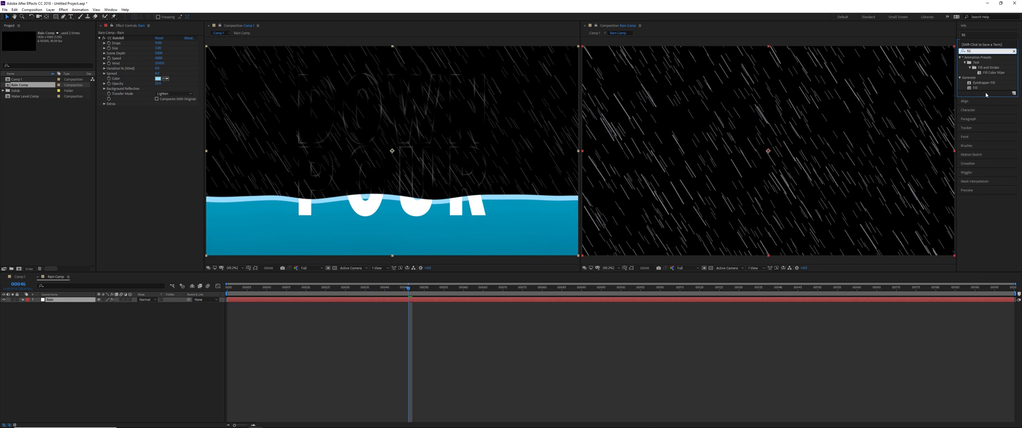
pyautogui.moveTo(977, 89); pyautogui.dragTo(186, 188)
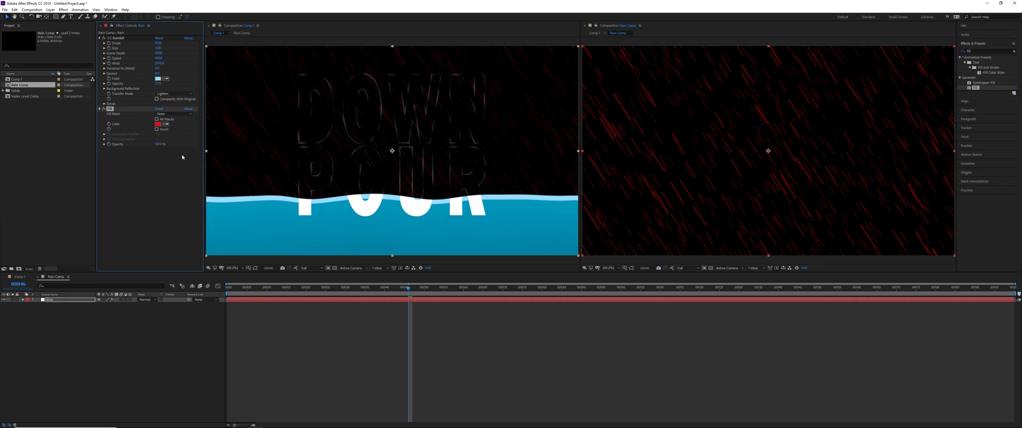
pyautogui.click(158, 123)
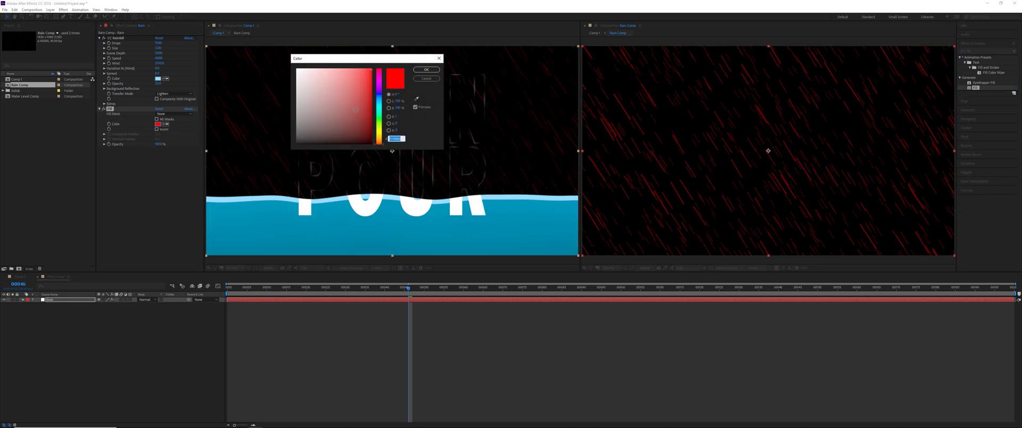
pyautogui.moveTo(379, 104); pyautogui.dragTo(381, 106)
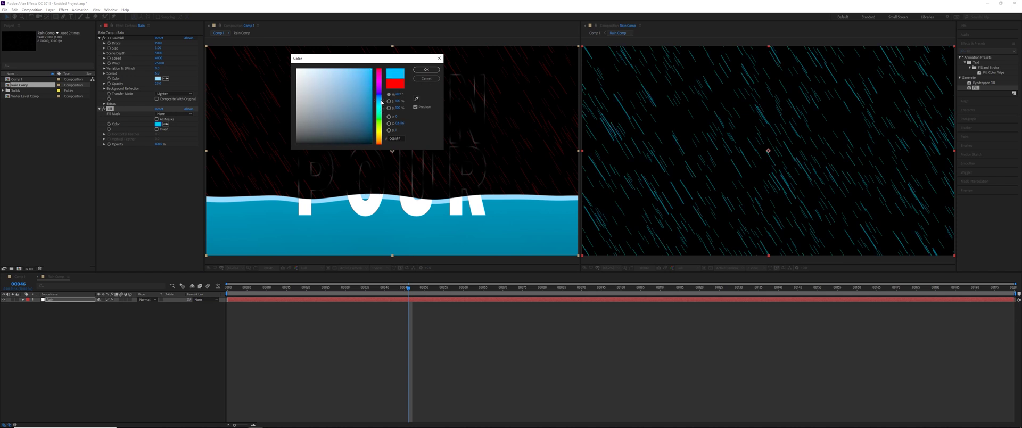
pyautogui.moveTo(348, 75); pyautogui.dragTo(334, 86)
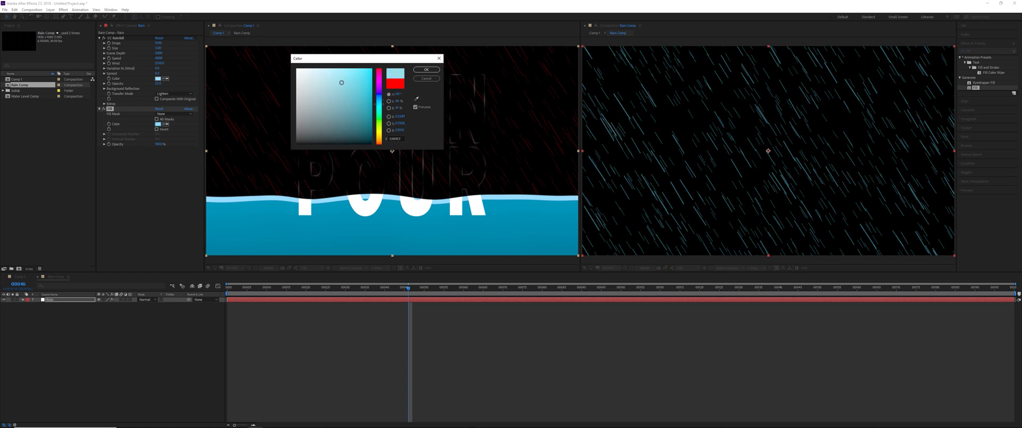
pyautogui.click(426, 69)
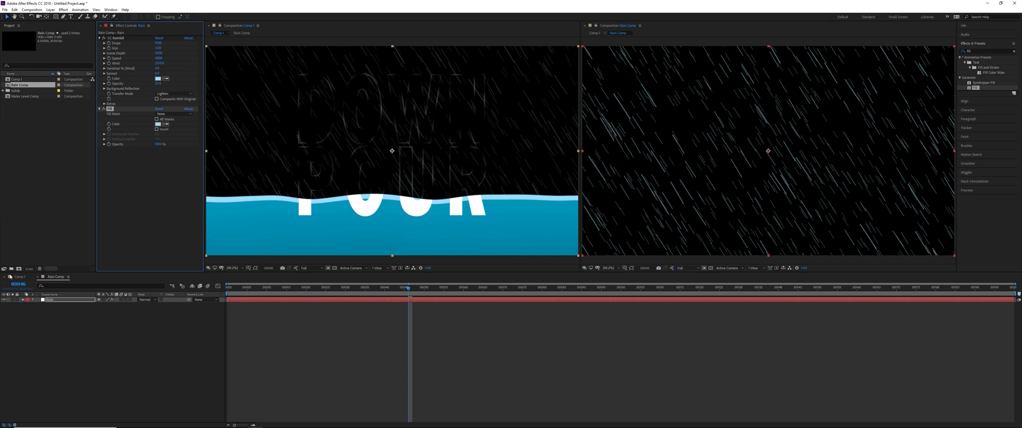
# Return to Comp 1 and close the Rain Comp viewer
pyautogui.click(10, 276)
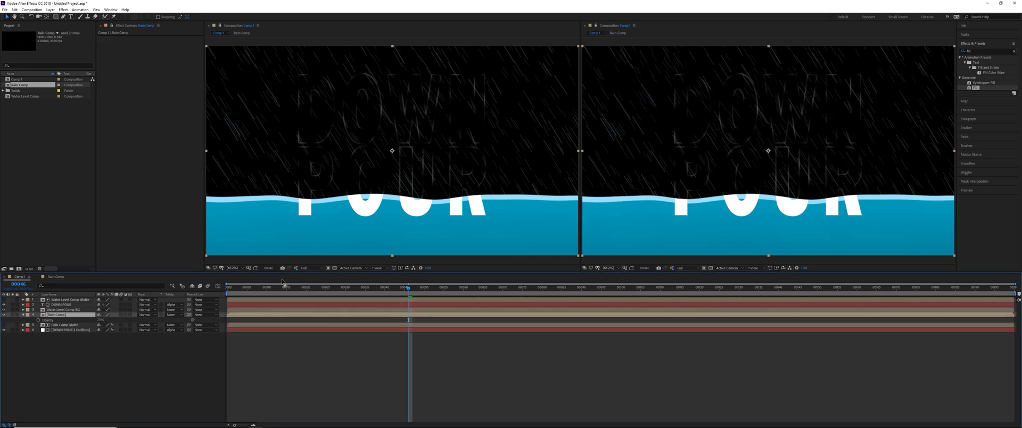
pyautogui.click(589, 27)
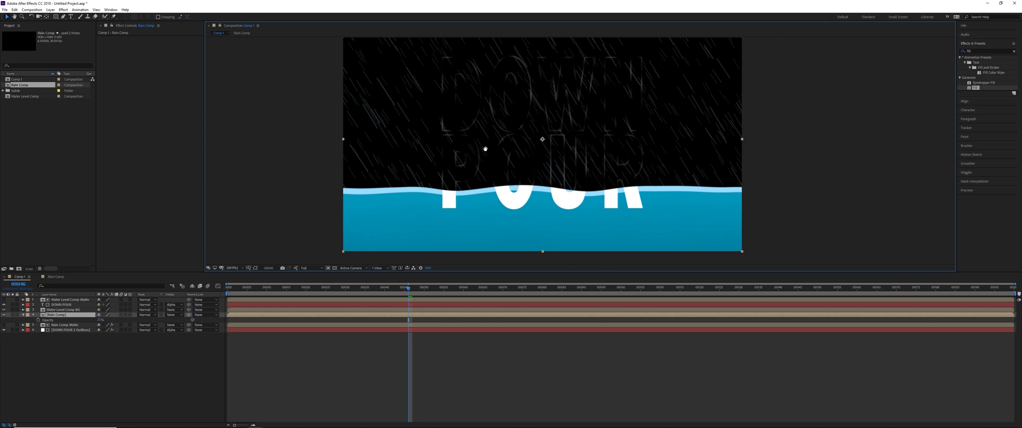
pyautogui.moveTo(485, 149); pyautogui.dragTo(479, 152)
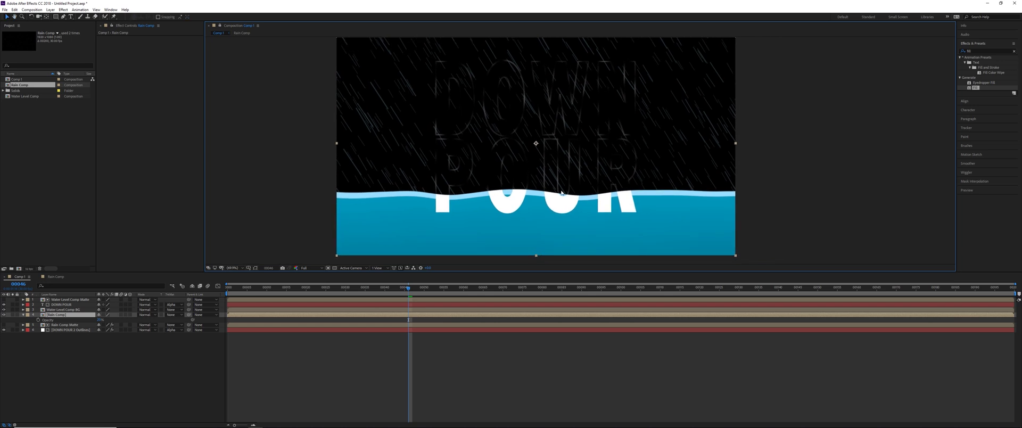
# Duplicate Water Level Comp Matte as a visible layer named Rain Splashes, then search effects for 'cc par'
pyautogui.click(64, 300)
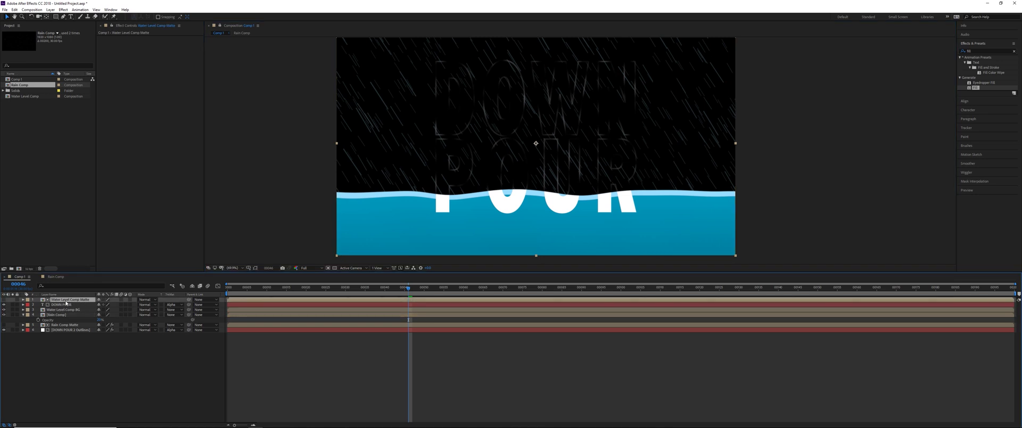
pyautogui.hotkey('ctrl', 'd')
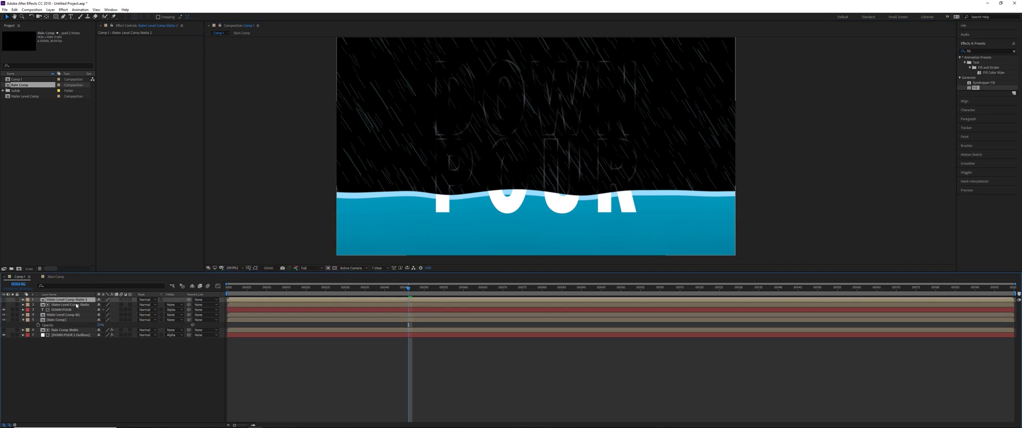
pyautogui.click(4, 299)
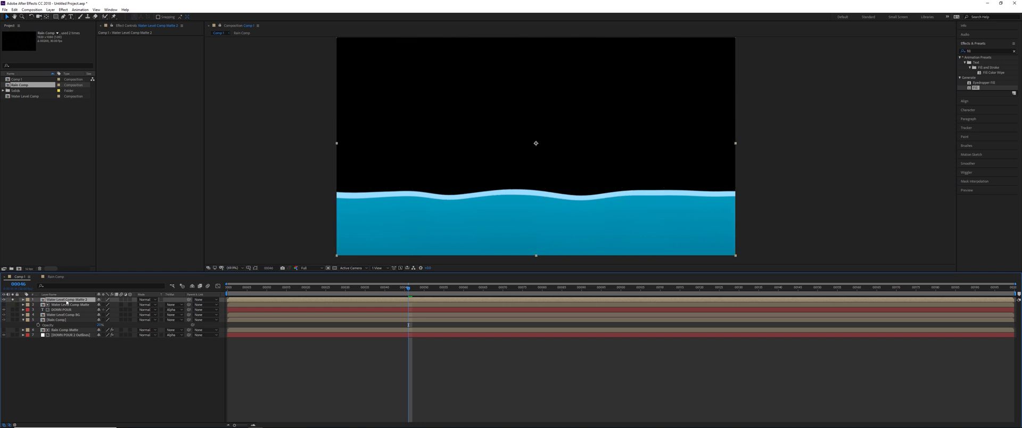
pyautogui.press('Return')
pyautogui.write('Rain Splashes')
pyautogui.press('Return')
pyautogui.click(982, 50)
pyautogui.write('cc par')
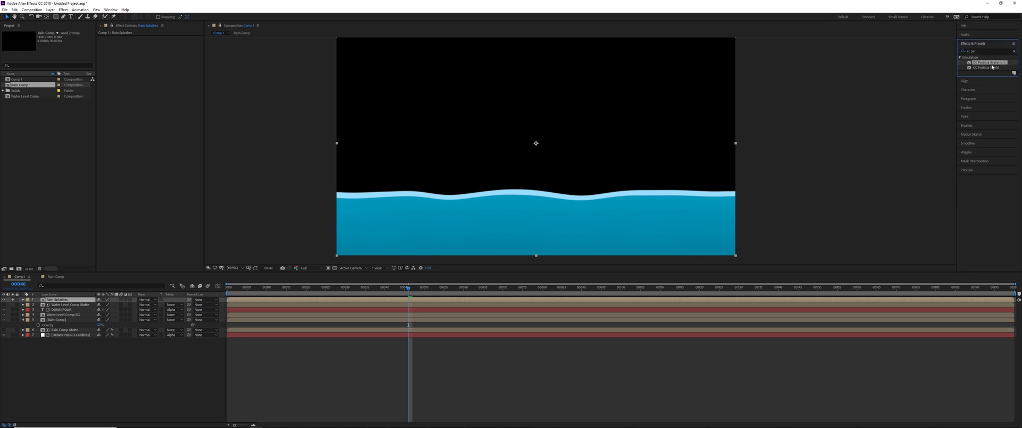
# Apply CC Particle Systems II to Rain Splashes with Source Alpha Inheritance enabled, previewing frames
pyautogui.moveTo(986, 64); pyautogui.dragTo(192, 52)
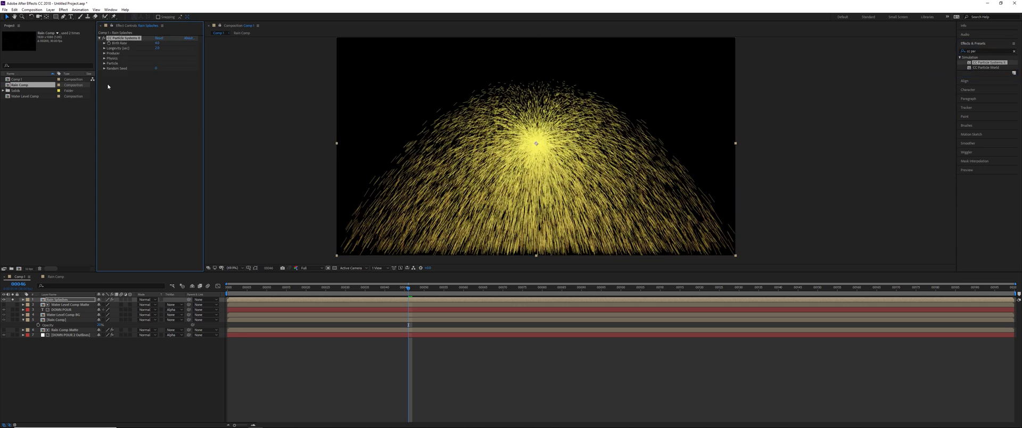
pyautogui.click(105, 63)
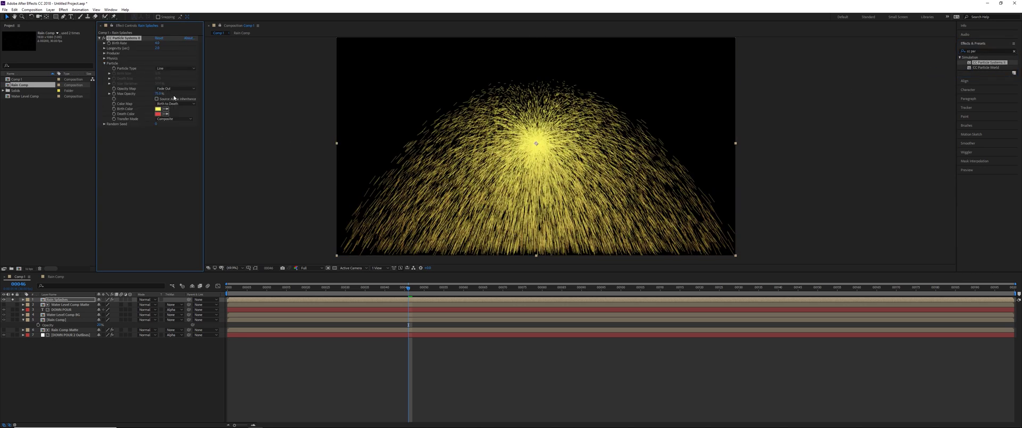
pyautogui.click(156, 99)
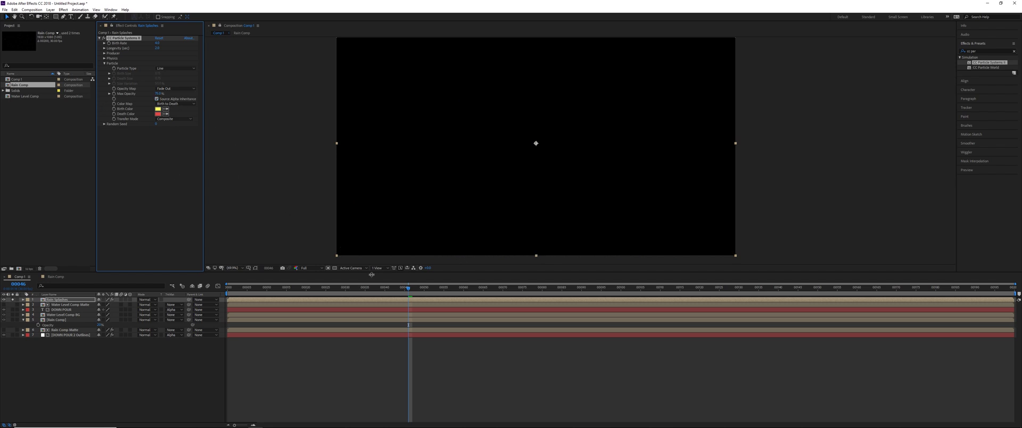
pyautogui.moveTo(409, 290); pyautogui.dragTo(634, 296)
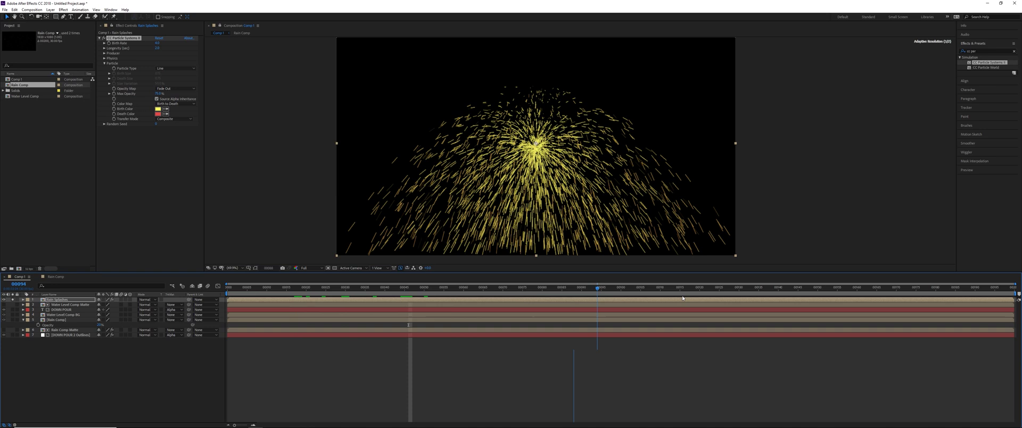
pyautogui.moveTo(635, 296); pyautogui.dragTo(543, 290)
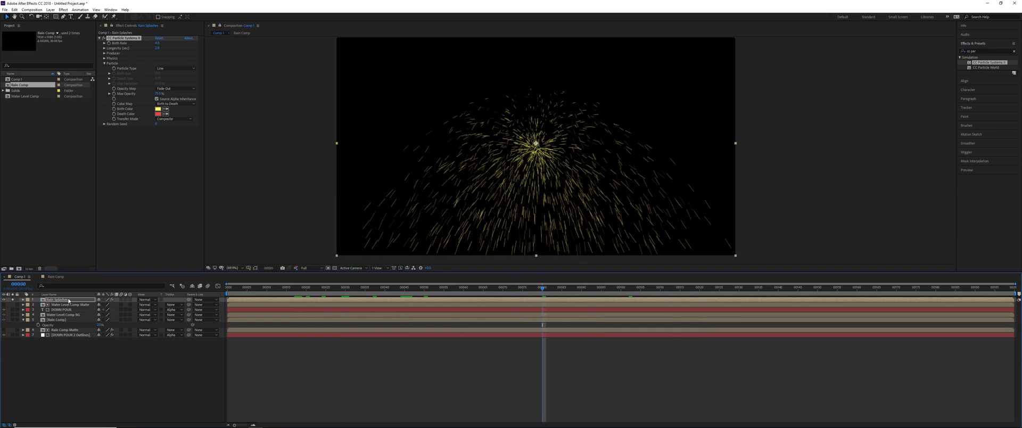
pyautogui.click(103, 39)
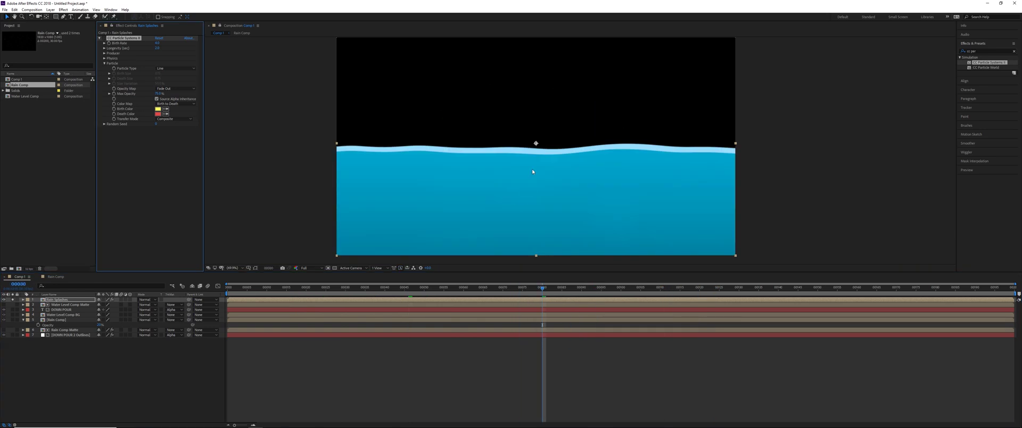
pyautogui.click(335, 267)
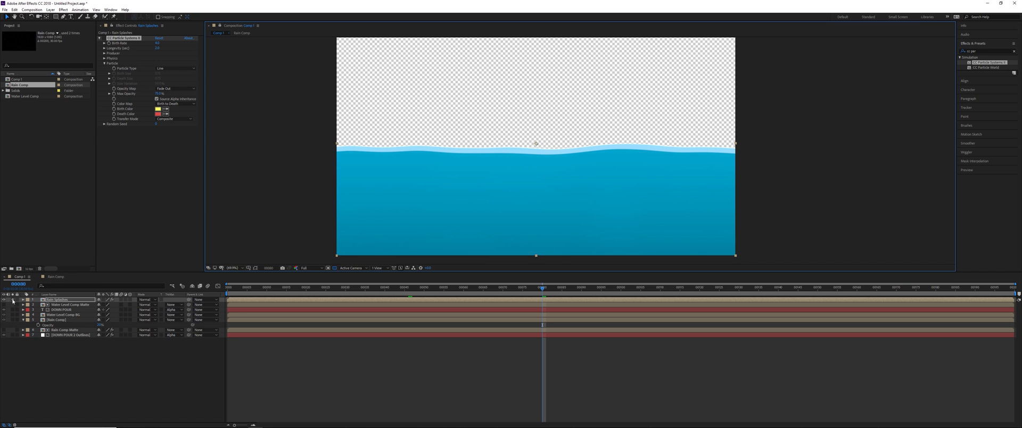
# Solo Rain Splashes and set the particle Animation to Fractal Explosive
pyautogui.click(102, 39)
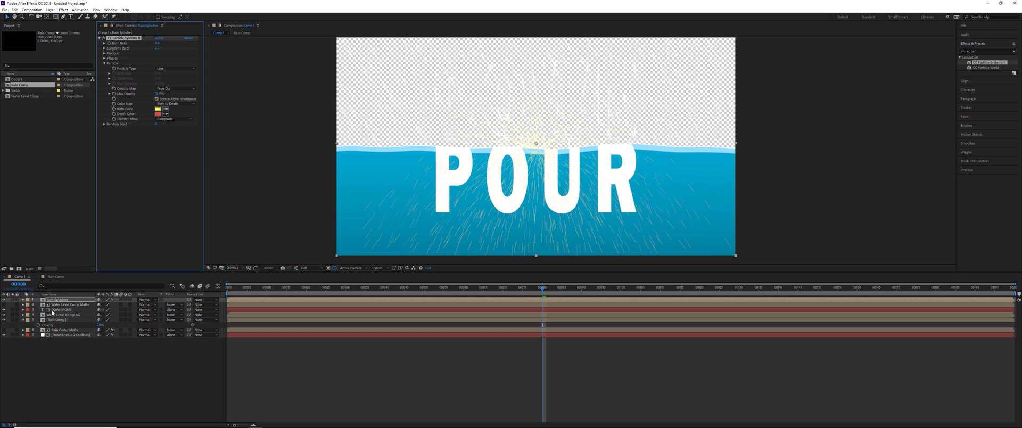
pyautogui.click(12, 299)
pyautogui.click(335, 268)
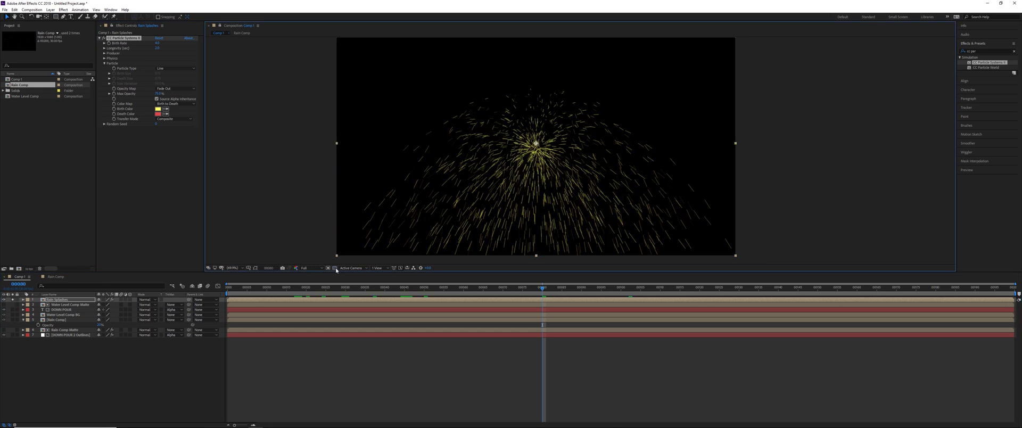
pyautogui.click(105, 62)
pyautogui.click(104, 54)
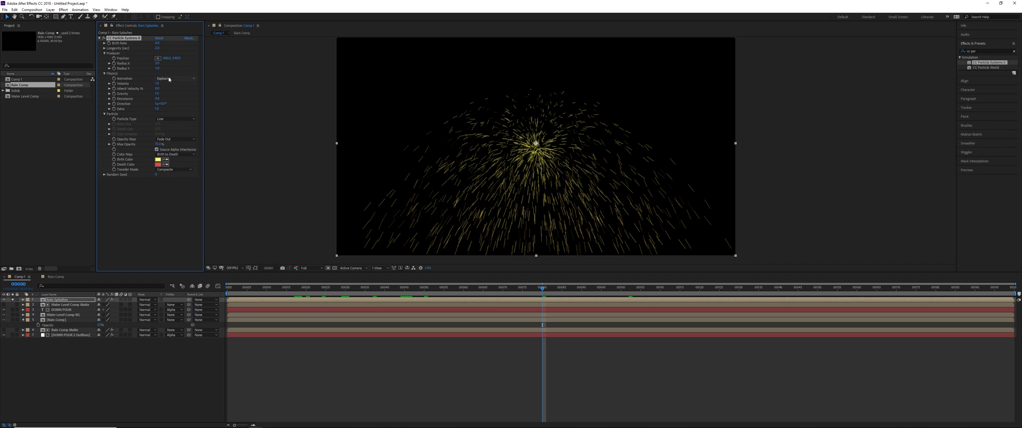
pyautogui.click(172, 79)
pyautogui.click(176, 138)
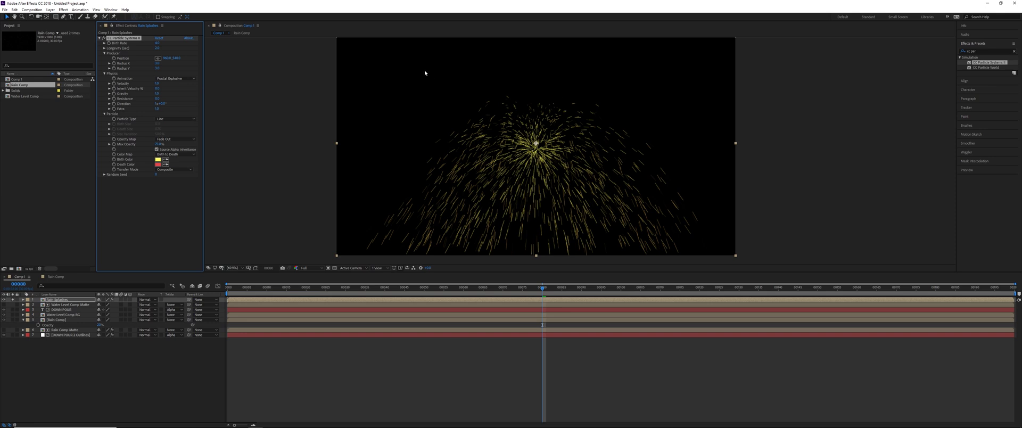
# Widen the particle emitter to Radius X about 219 and Radius Y about 259
pyautogui.moveTo(157, 62); pyautogui.dragTo(219, 63)
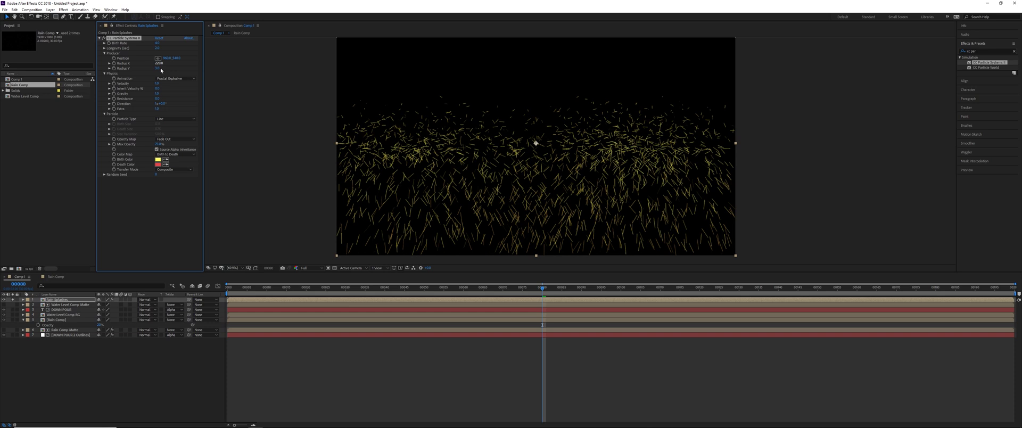
pyautogui.moveTo(157, 68); pyautogui.dragTo(261, 75)
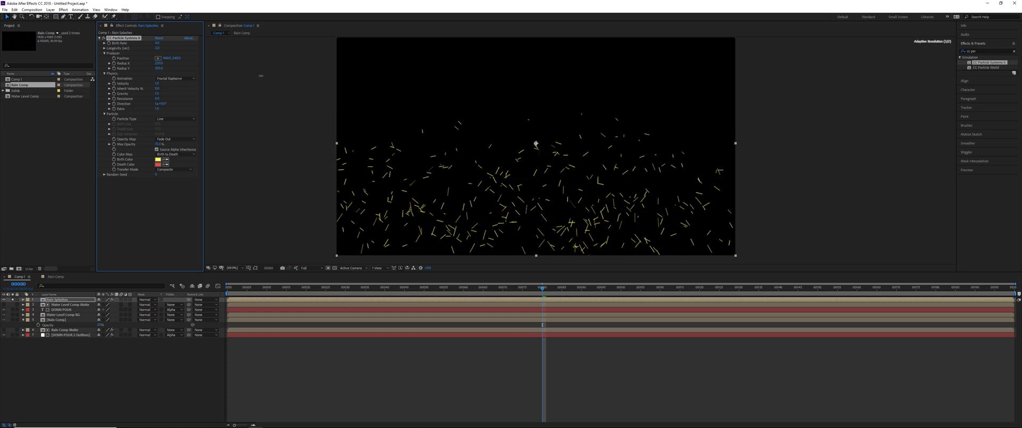
pyautogui.moveTo(261, 76); pyautogui.dragTo(245, 75)
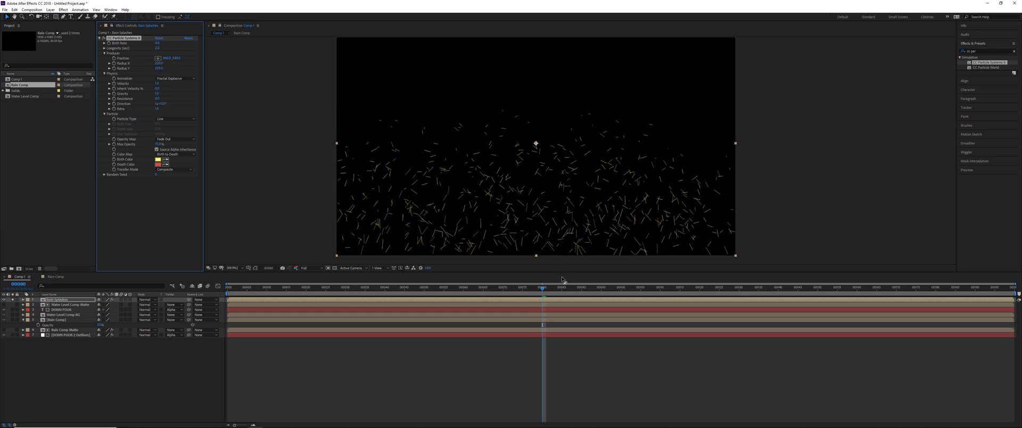
pyautogui.click(546, 288)
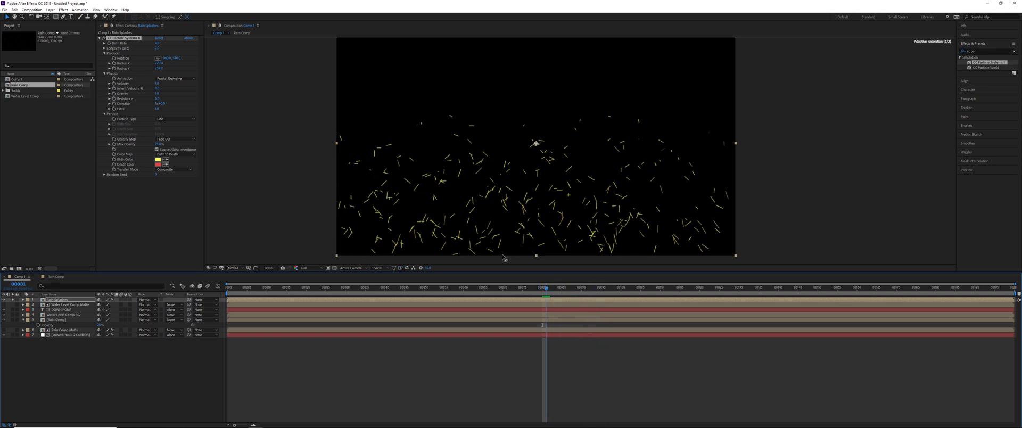
# Set particle Gravity to 0 and Longevity to 0.2, previewing the splashes
pyautogui.click(157, 93)
pyautogui.write('0.1')
pyautogui.press('Return')
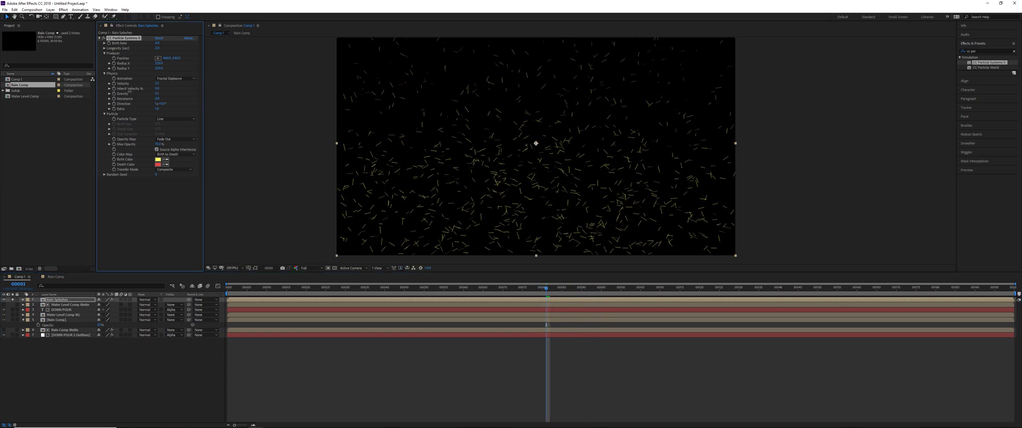
pyautogui.press('space')
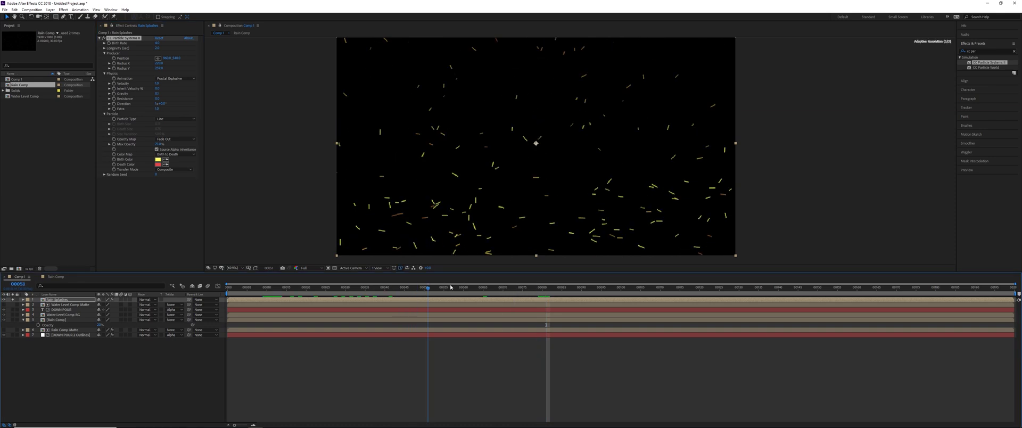
pyautogui.click(156, 47)
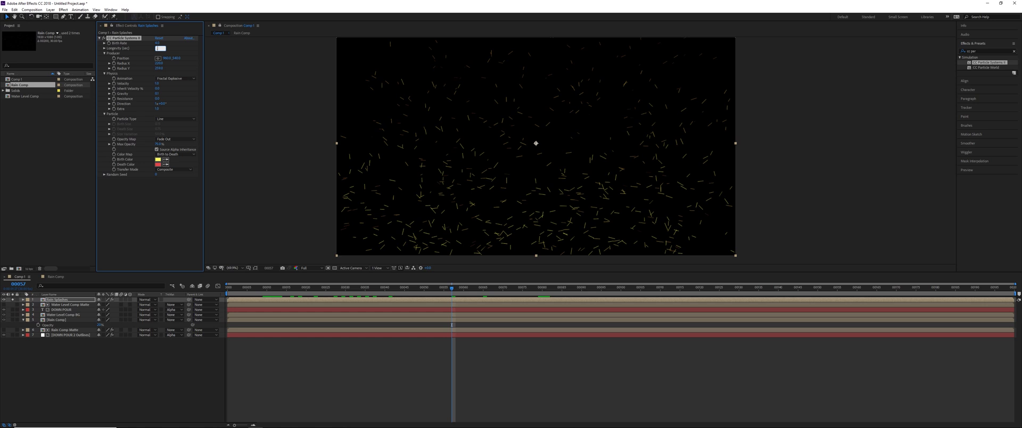
pyautogui.write('0.2')
pyautogui.press('Return')
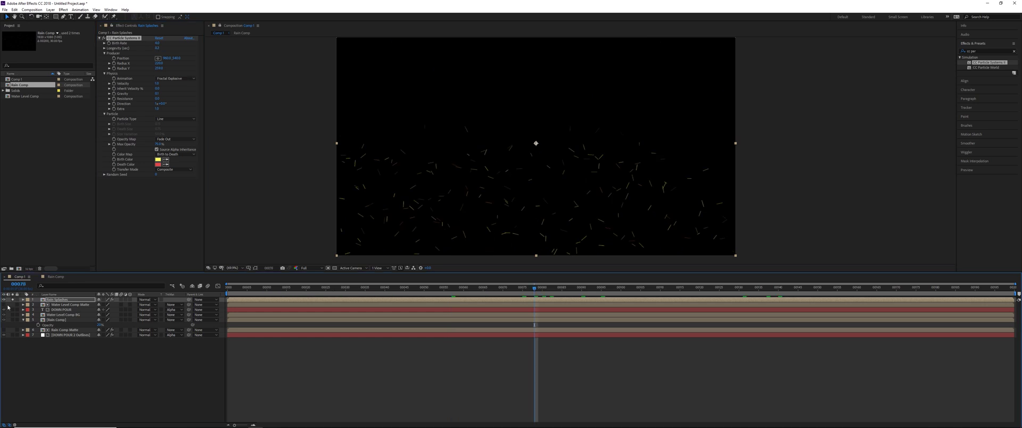
# Unsolo, move Rain Splashes lower in the stack, and scrub its Birth Rate higher
pyautogui.click(12, 299)
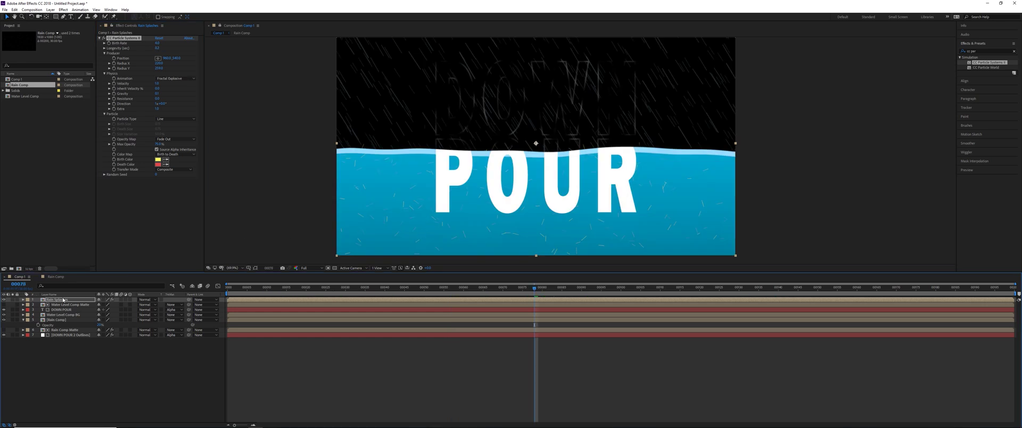
pyautogui.moveTo(77, 301); pyautogui.dragTo(92, 345)
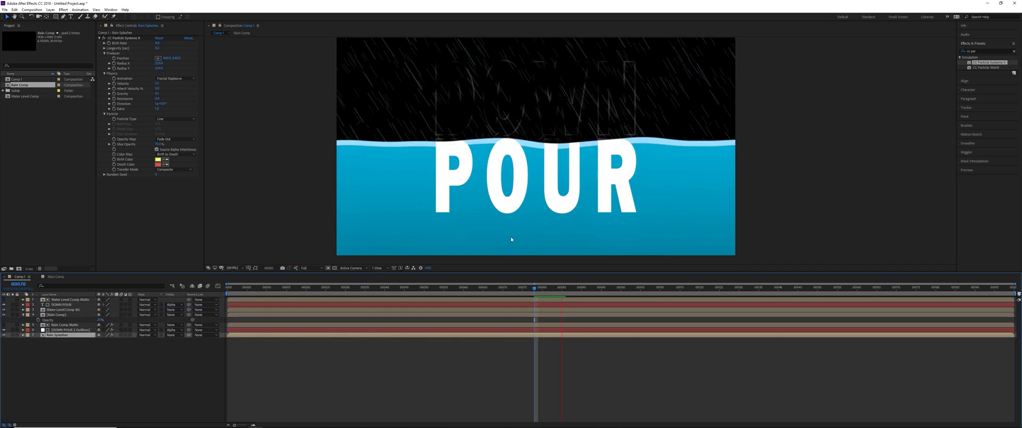
pyautogui.scroll(1, 510, 236)
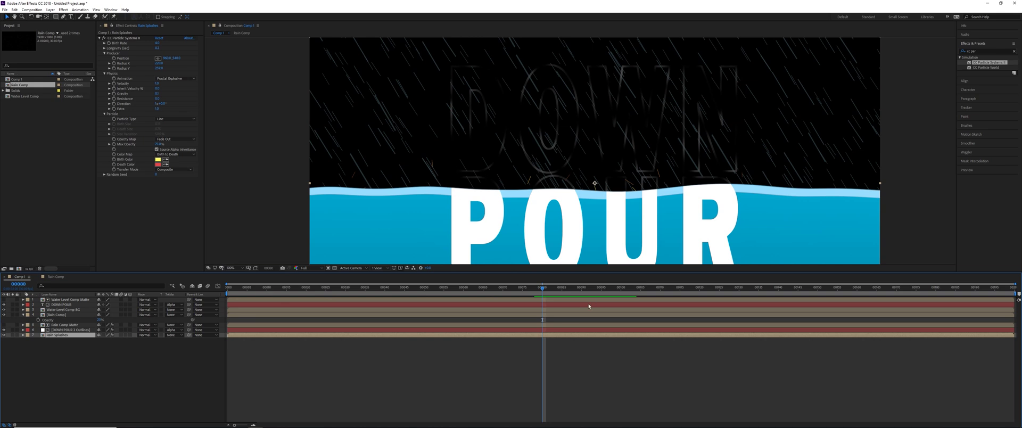
pyautogui.click(552, 292)
pyautogui.moveTo(156, 43)
pyautogui.mouseDown()
pyautogui.moveTo(376, 48)
pyautogui.moveTo(346, 50)
pyautogui.mouseUp()
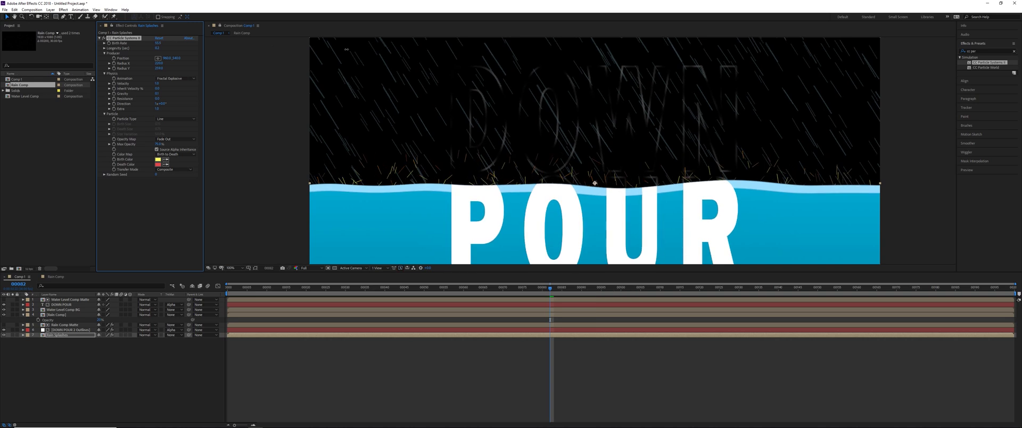
pyautogui.moveTo(555, 288)
pyautogui.mouseDown()
pyautogui.moveTo(413, 295)
pyautogui.moveTo(491, 292)
pyautogui.mouseUp()
# Make the splash particles light blue at birth and dark blue at death
pyautogui.press('space')
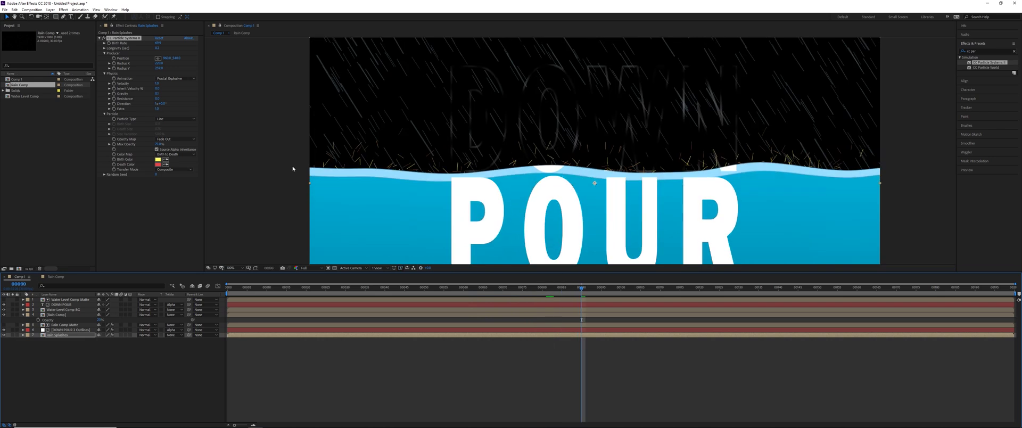
pyautogui.click(165, 159)
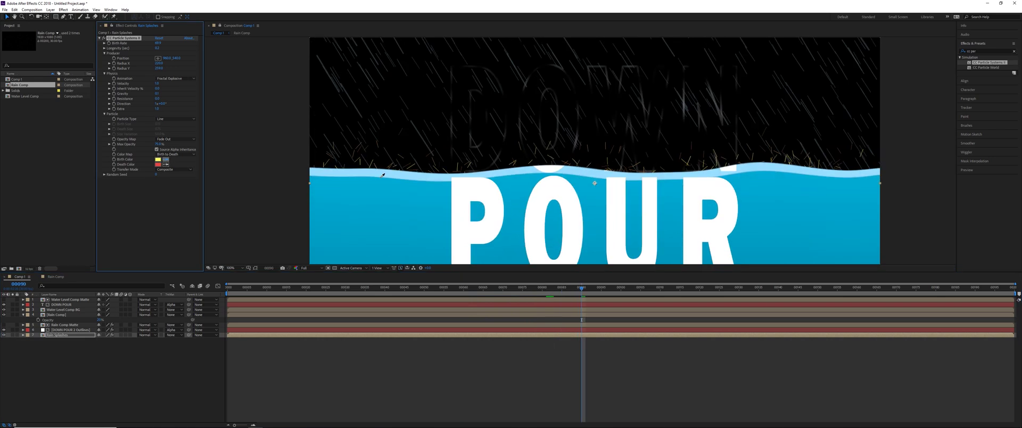
pyautogui.click(165, 164)
pyautogui.press('.')
pyautogui.click(158, 164)
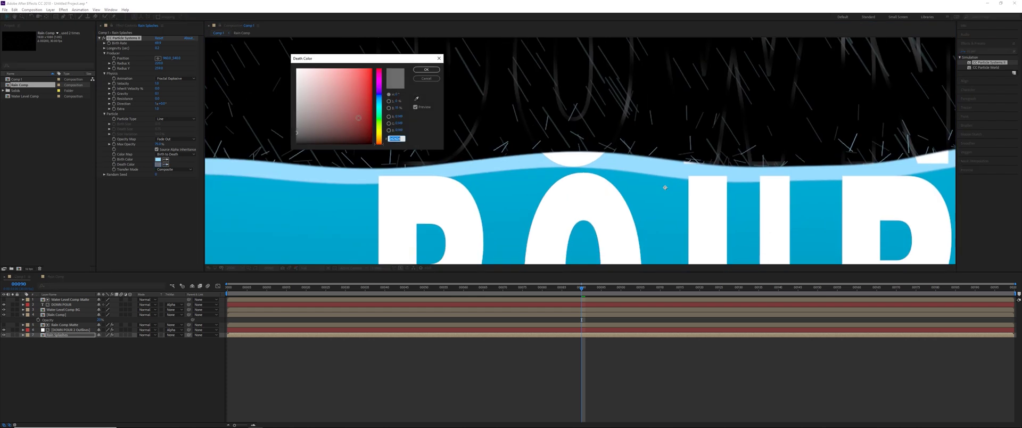
pyautogui.click(380, 112)
pyautogui.moveTo(367, 125)
pyautogui.mouseDown()
pyautogui.moveTo(382, 122)
pyautogui.moveTo(380, 101)
pyautogui.mouseUp()
pyautogui.click(371, 127)
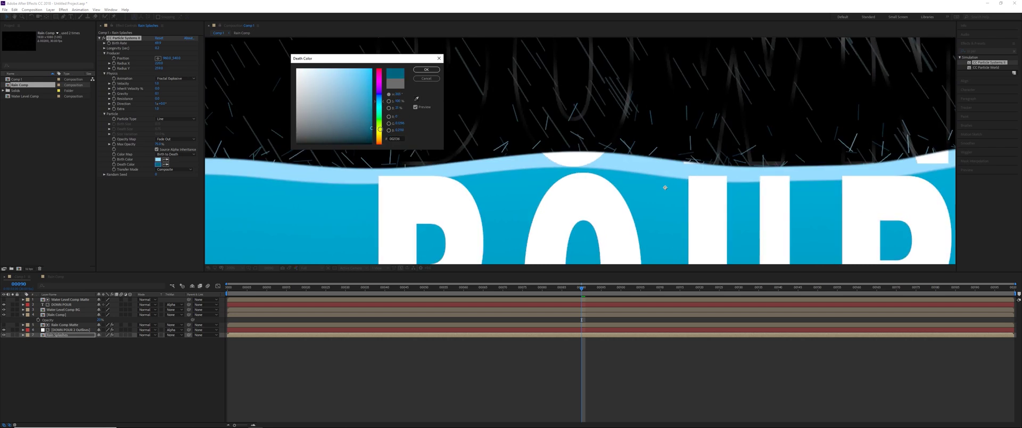
pyautogui.click(426, 70)
# Raise the splash birth rate, lower gravity and lengthen longevity to 0.5
pyautogui.scroll(-1, 506, 171)
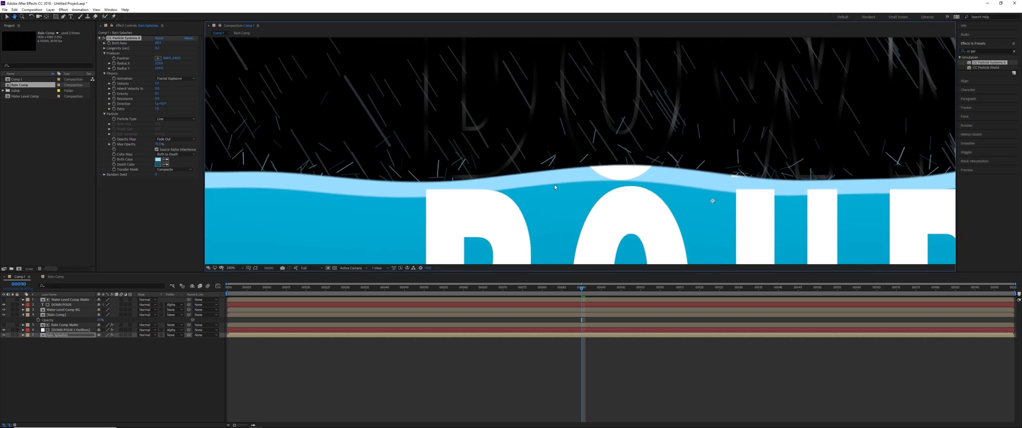
pyautogui.scroll(-1, 520, 171)
pyautogui.moveTo(158, 44); pyautogui.dragTo(205, 45)
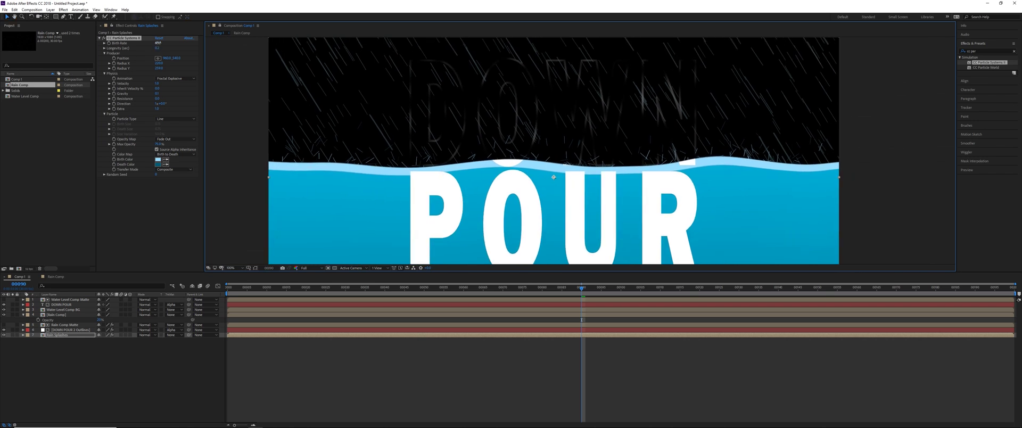
pyautogui.moveTo(272, 48); pyautogui.dragTo(175, 93)
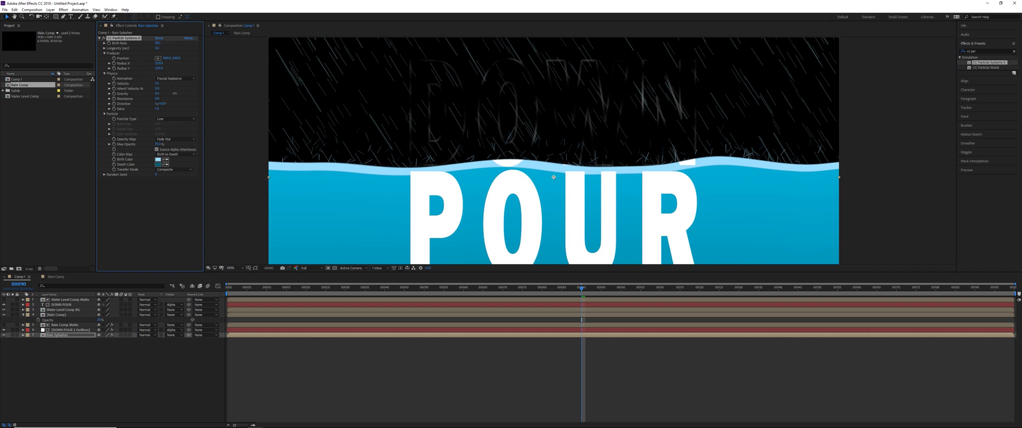
pyautogui.moveTo(298, 96); pyautogui.dragTo(182, 98)
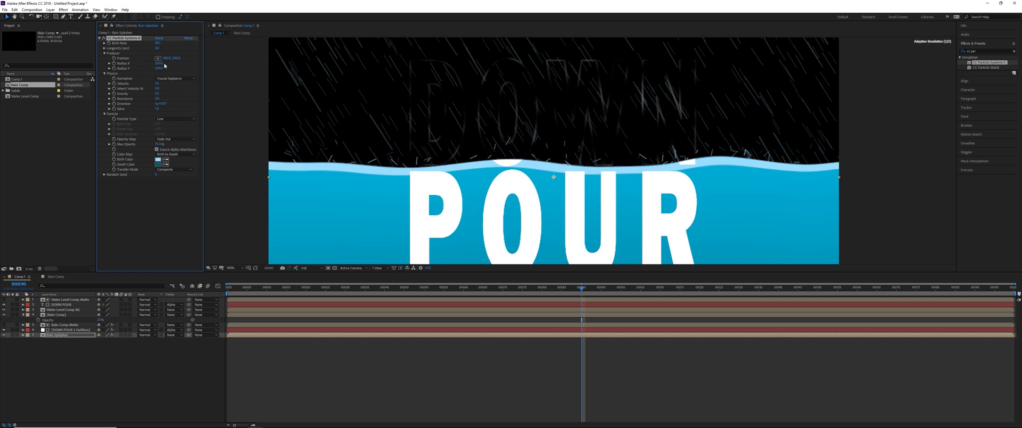
pyautogui.moveTo(157, 47); pyautogui.dragTo(160, 47)
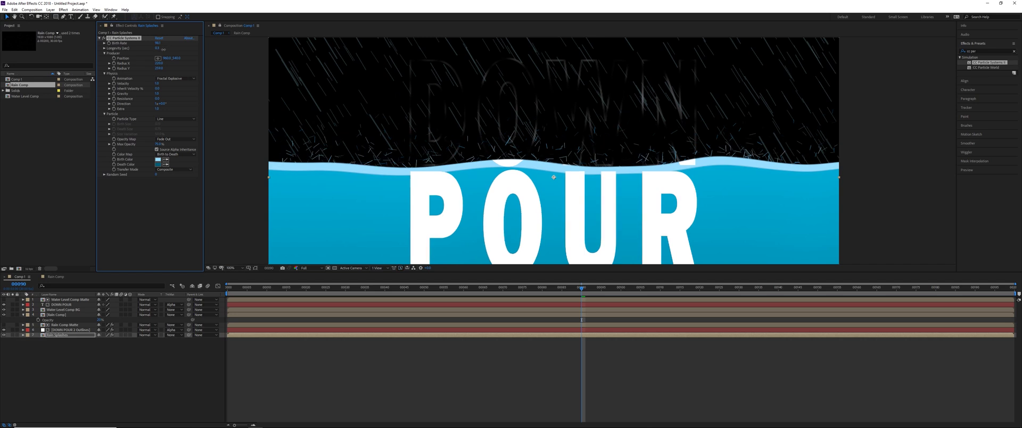
# Preview the animation, then switch on the Motion Blur switch for every layer
pyautogui.press('space')
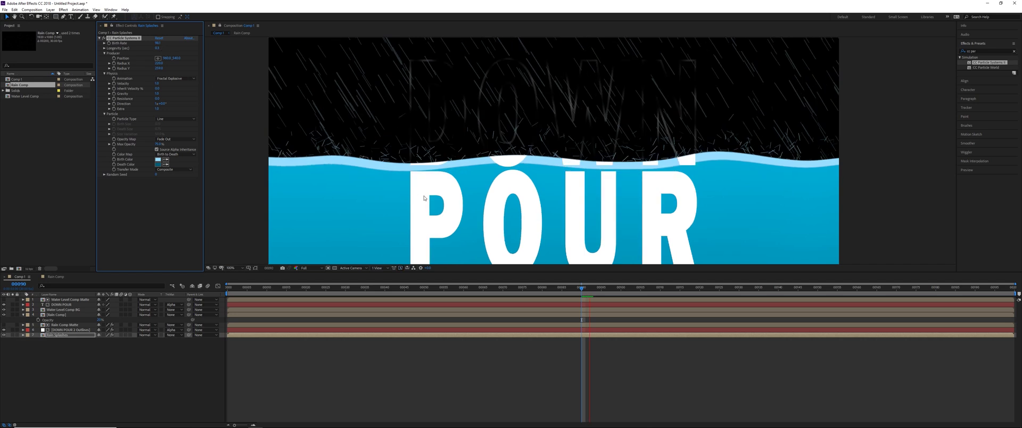
pyautogui.press('space')
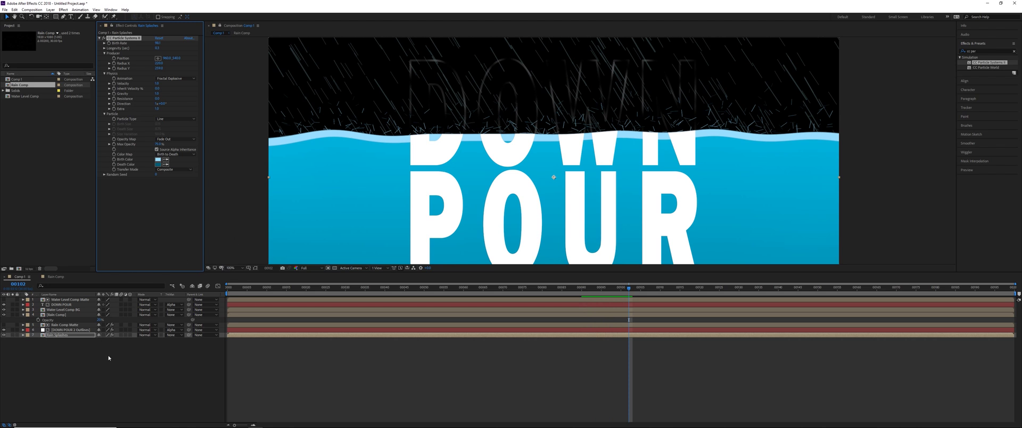
pyautogui.click(121, 302)
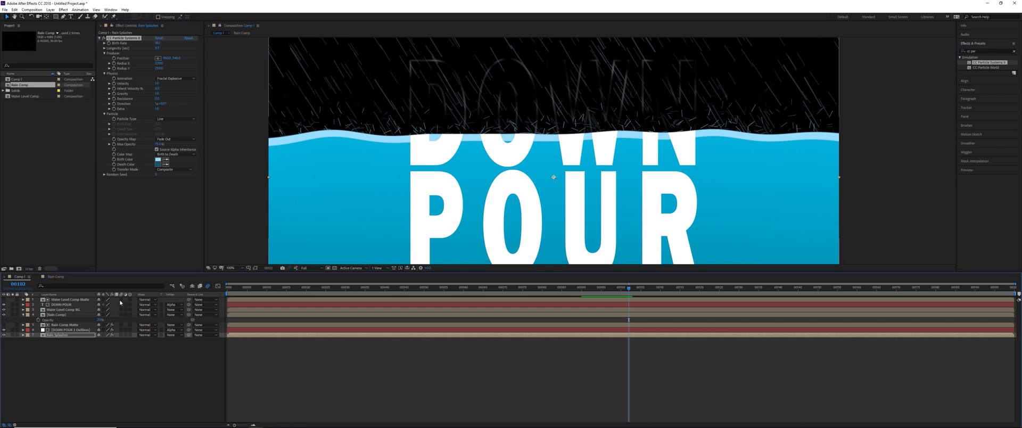
pyautogui.moveTo(120, 302); pyautogui.dragTo(121, 335)
pyautogui.moveTo(560, 128)
pyautogui.mouseDown()
pyautogui.moveTo(562, 137)
pyautogui.moveTo(462, 138)
pyautogui.mouseUp()
# Apply Fast Blur (Legacy) to the Rain Splashes layer and nudge its blurriness up
pyautogui.click(67, 314)
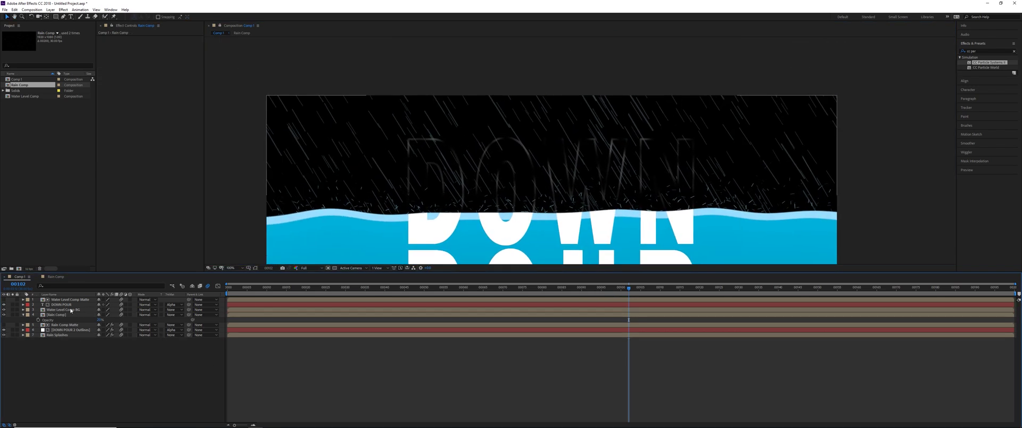
pyautogui.click(76, 335)
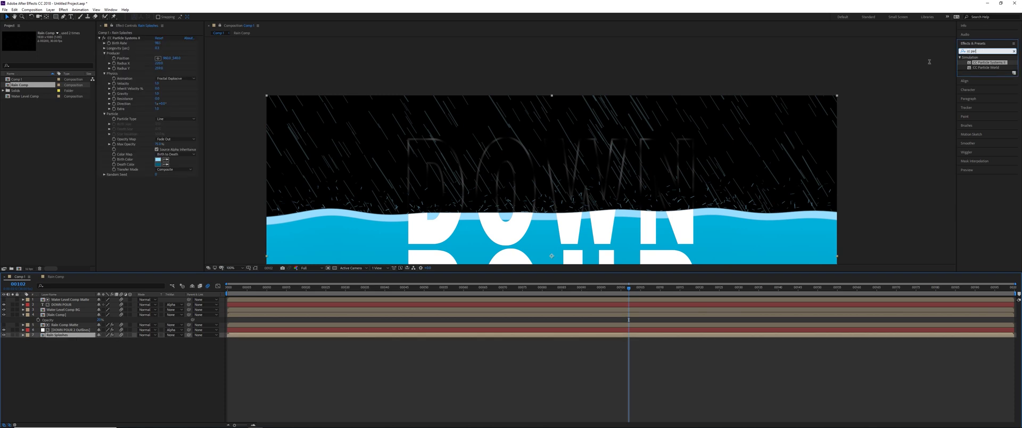
pyautogui.write('fast')
pyautogui.moveTo(985, 97); pyautogui.dragTo(330, 184)
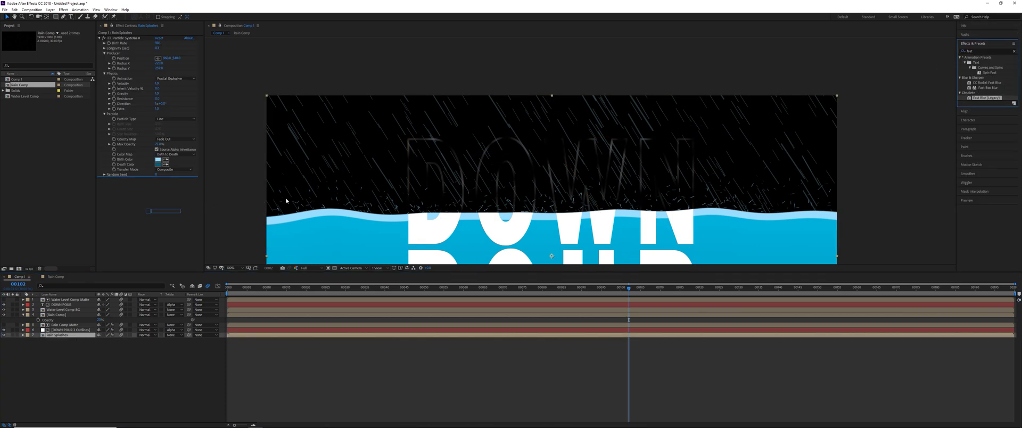
pyautogui.scroll(1, 433, 144)
pyautogui.scroll(1, 440, 142)
pyautogui.scroll(2, 426, 145)
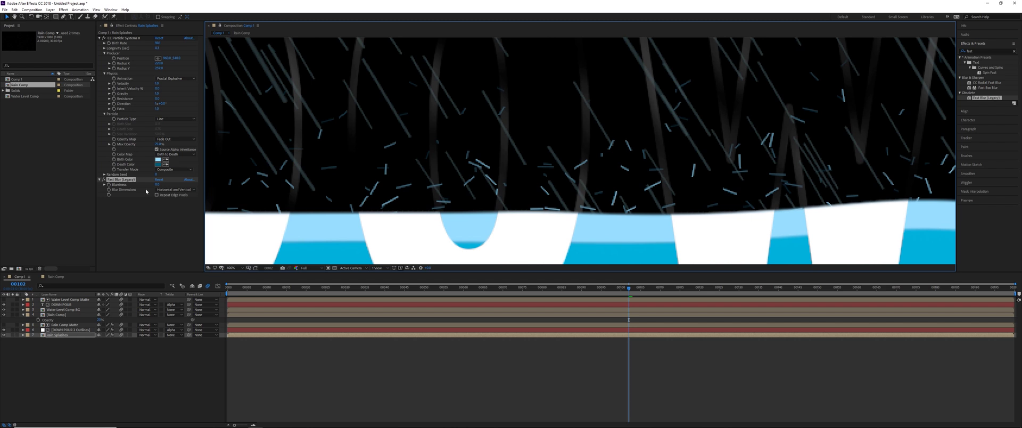
pyautogui.moveTo(157, 184); pyautogui.dragTo(158, 185)
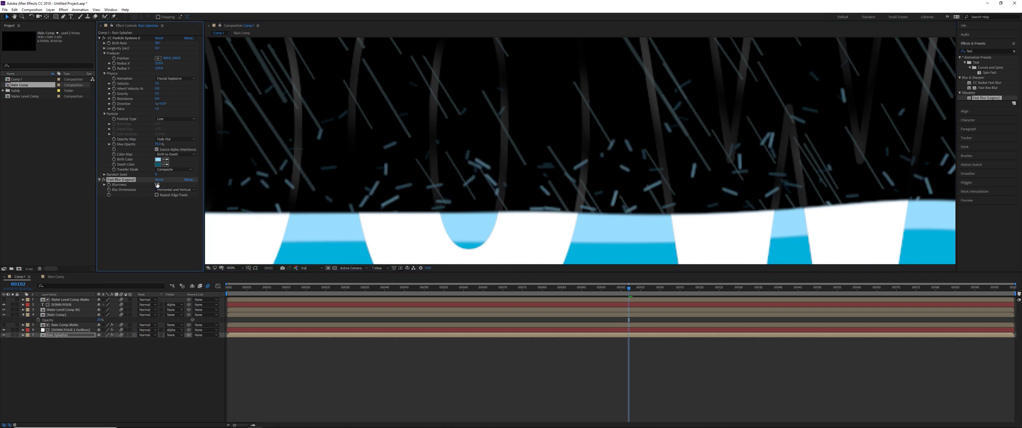
pyautogui.doubleClick(970, 51)
# Add CC Vector Blur to Rain Splashes with an amount of about 16
pyautogui.write('v')
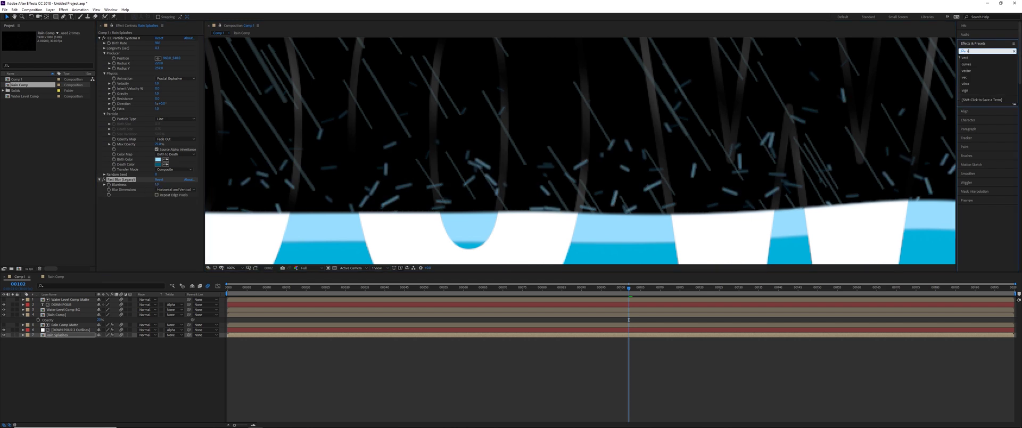
pyautogui.write('ector')
pyautogui.moveTo(982, 63); pyautogui.dragTo(192, 243)
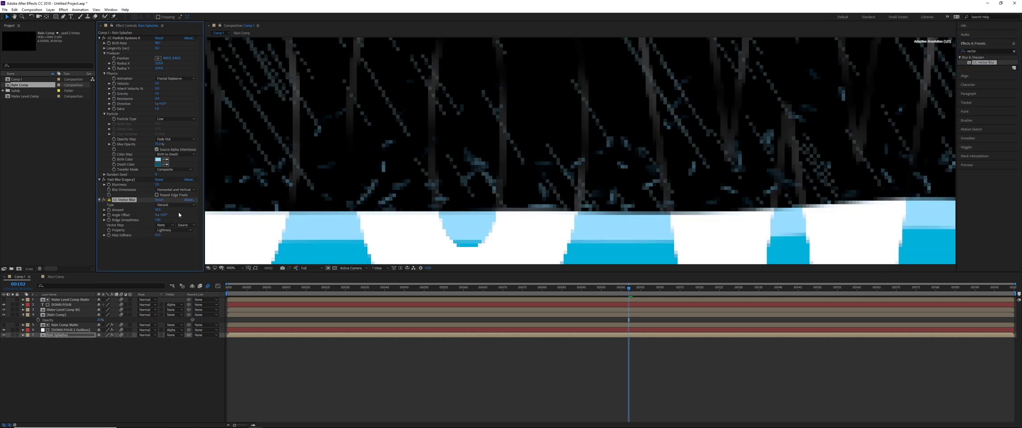
pyautogui.moveTo(158, 210); pyautogui.dragTo(163, 208)
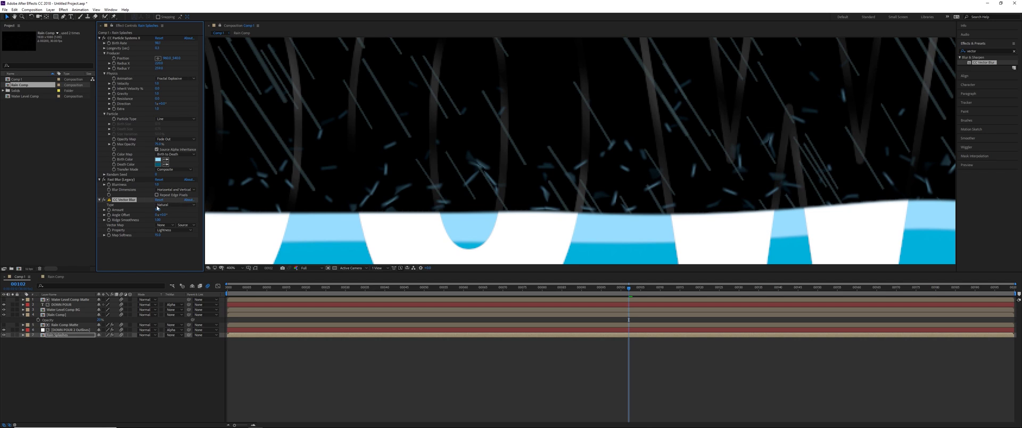
pyautogui.scroll(-2, 403, 153)
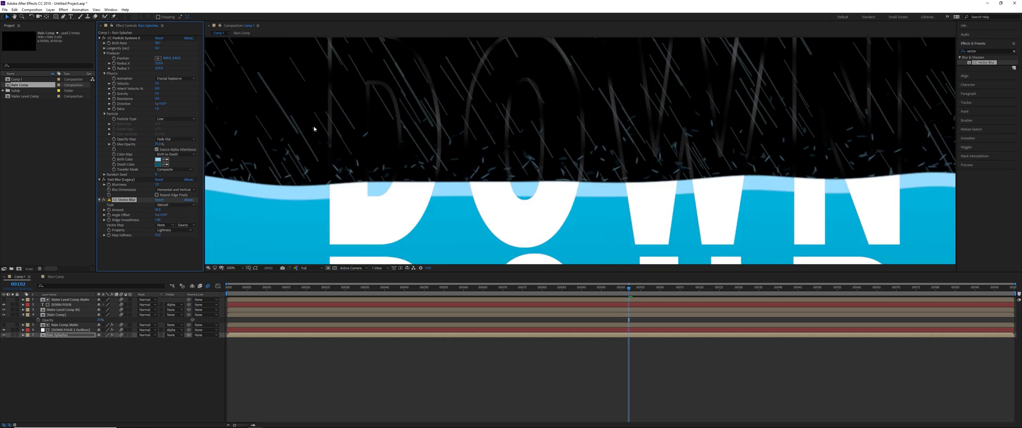
pyautogui.scroll(-1, 402, 160)
pyautogui.scroll(-1, 402, 159)
pyautogui.scroll(-1, 401, 160)
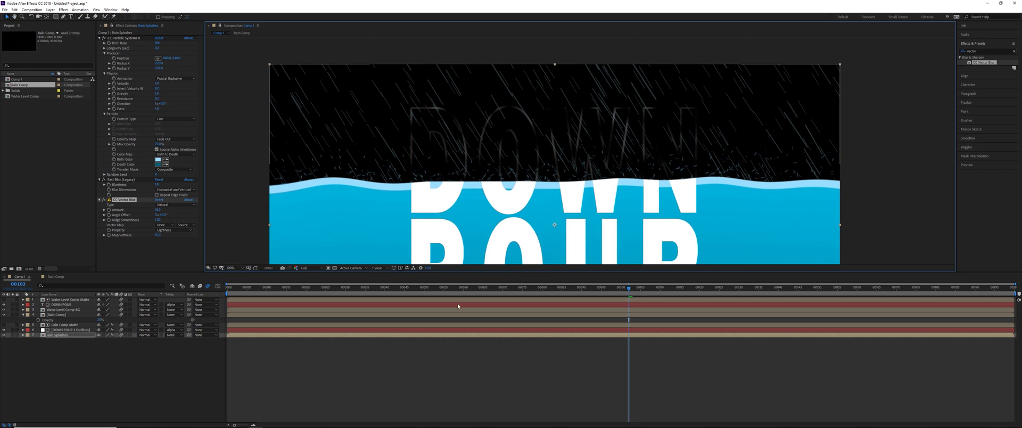
# Preview the comp, then set the splash death colour to deep navy (#005991)
pyautogui.click(242, 268)
pyautogui.click(247, 283)
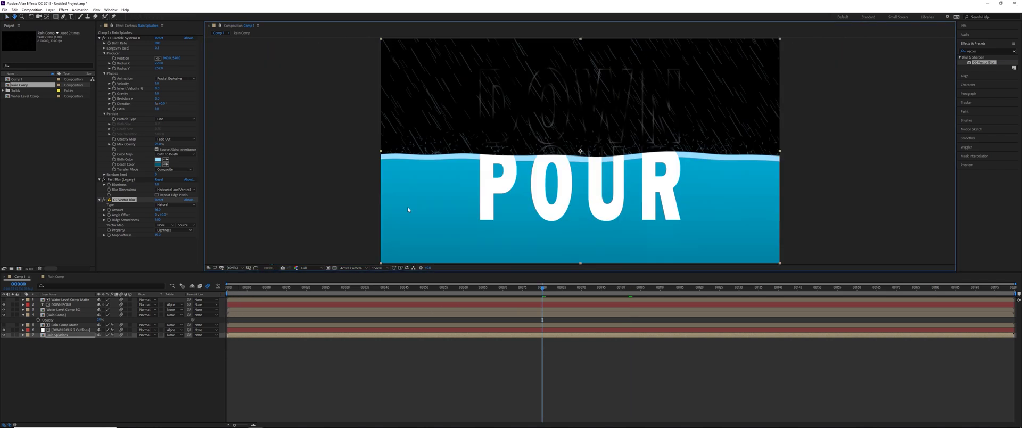
pyautogui.press('space')
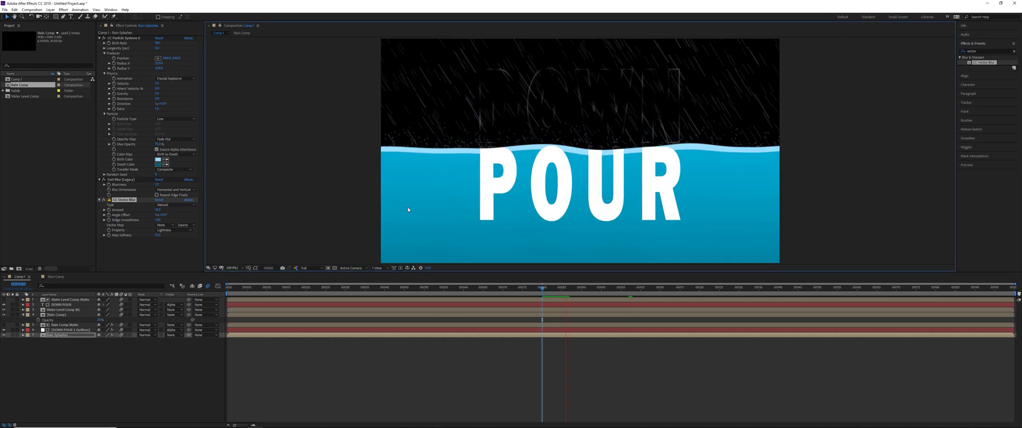
pyautogui.press('space')
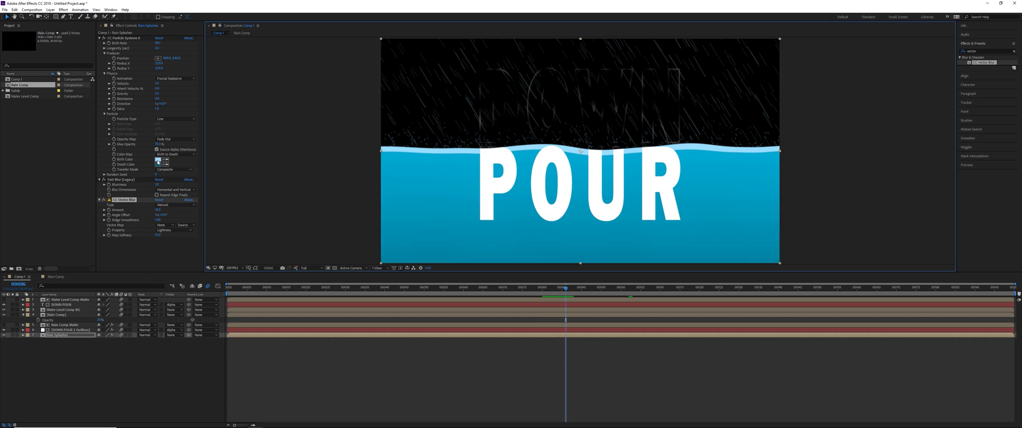
pyautogui.click(157, 163)
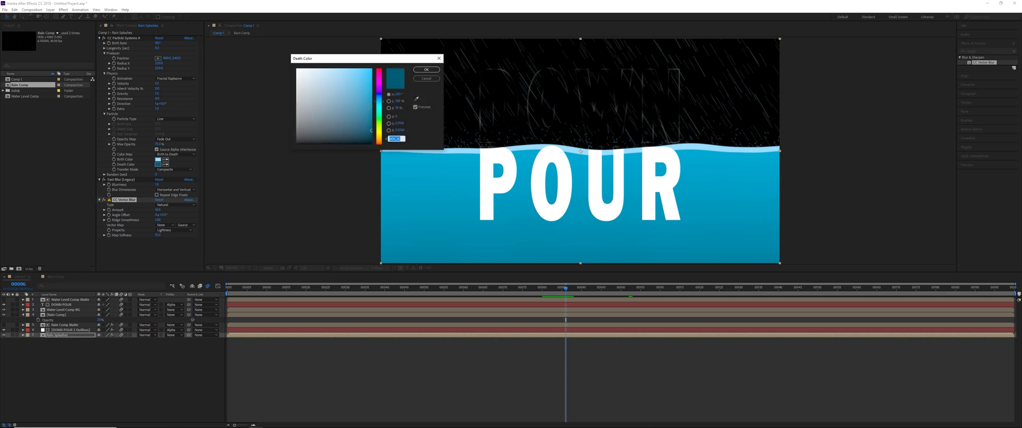
pyautogui.moveTo(368, 106); pyautogui.dragTo(371, 101)
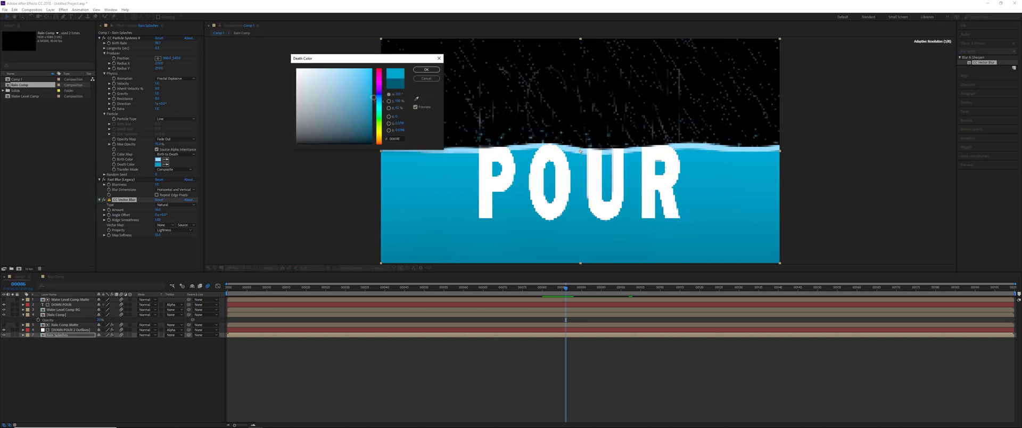
pyautogui.click(428, 69)
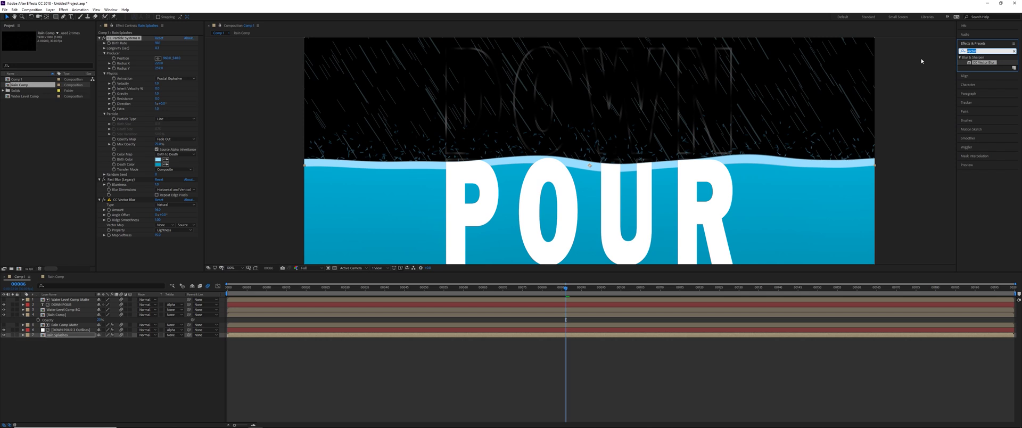
# Add Curves to Rain Splashes bent upward to brighten, then preview the DOWN POUR title
pyautogui.write('curves')
pyautogui.moveTo(978, 77); pyautogui.dragTo(217, 191)
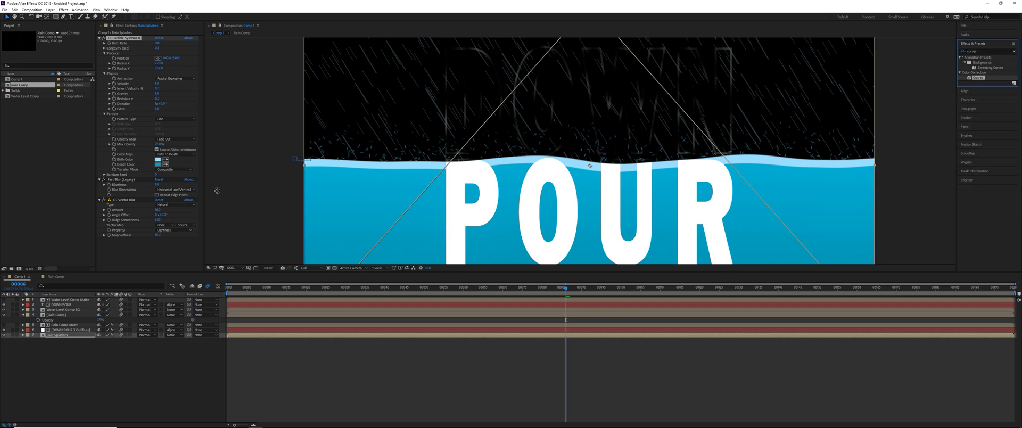
pyautogui.moveTo(146, 214)
pyautogui.mouseDown()
pyautogui.moveTo(140, 190)
pyautogui.moveTo(148, 196)
pyautogui.mouseUp()
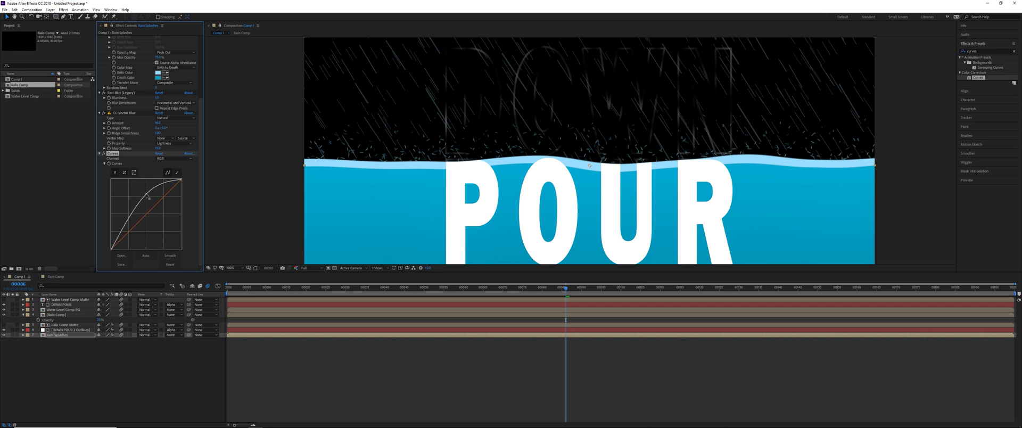
pyautogui.moveTo(148, 196); pyautogui.dragTo(145, 195)
pyautogui.hotkey('shift', '/')
pyautogui.press('space')
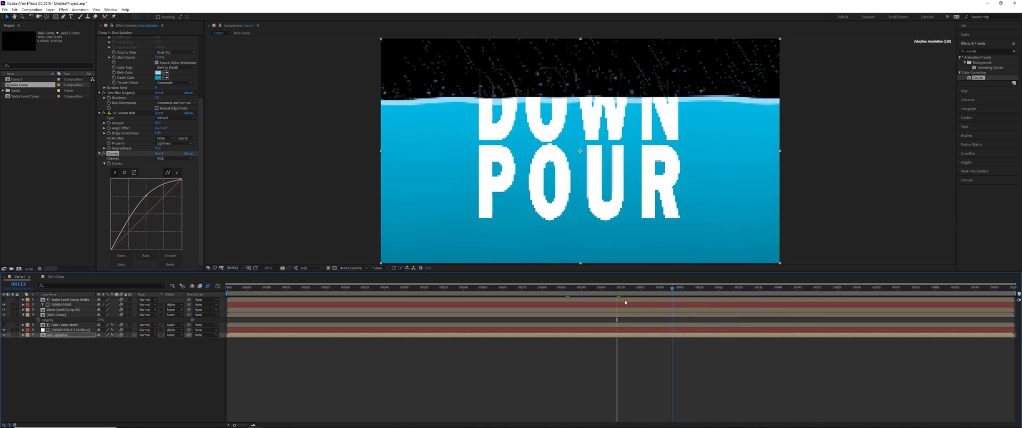
pyautogui.moveTo(717, 295); pyautogui.dragTo(802, 288)
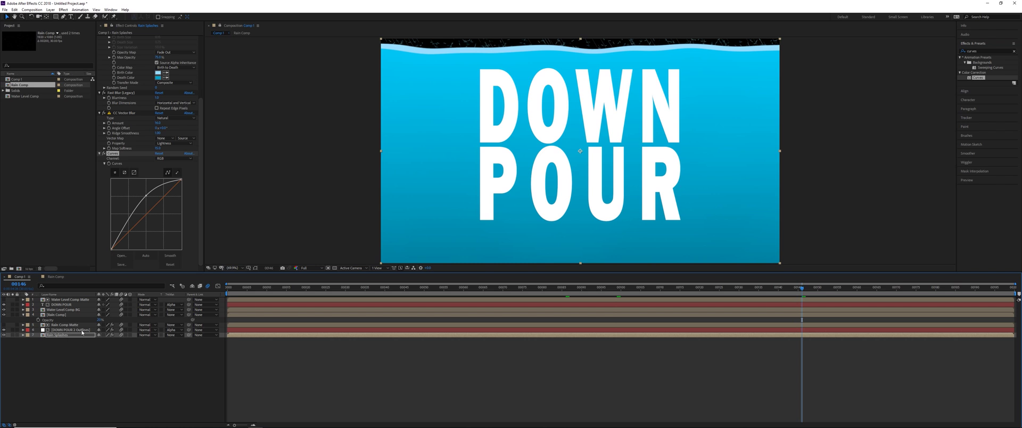
# Apply Turbulent Displace to the DOWN POUR text with Amount 50
pyautogui.click(66, 299)
pyautogui.click(988, 51)
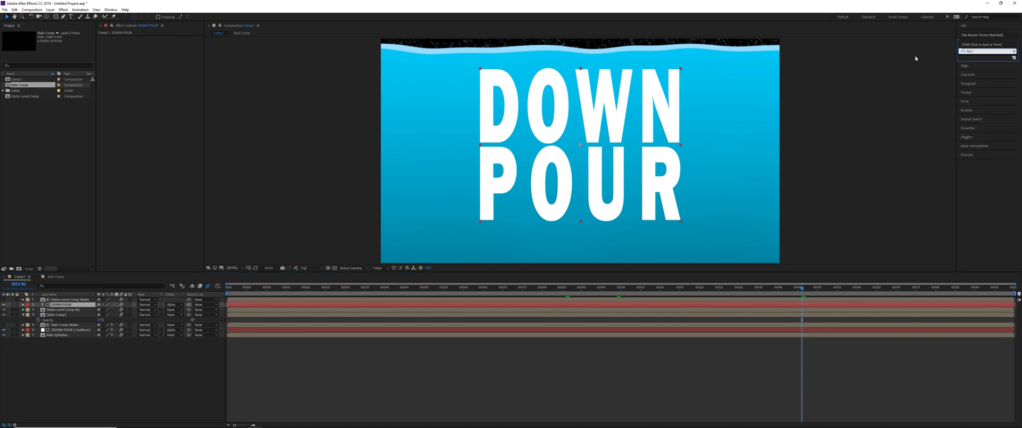
pyautogui.write('tur')
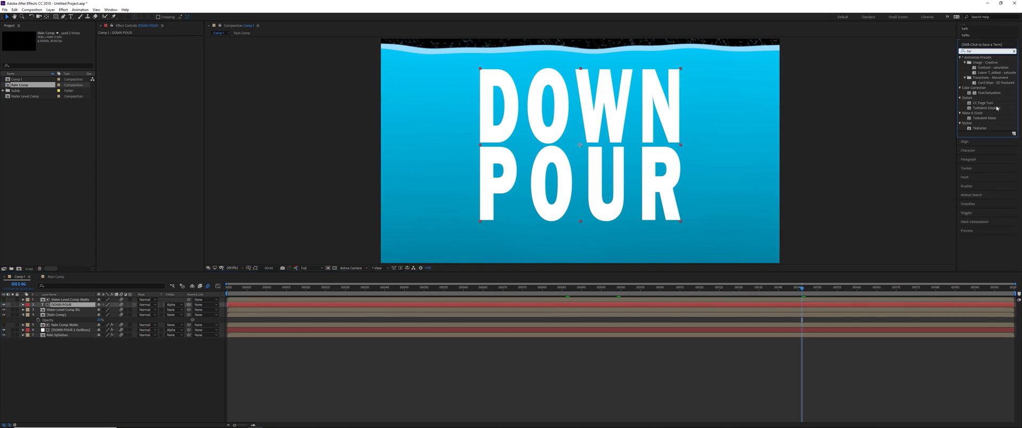
pyautogui.moveTo(996, 108); pyautogui.dragTo(149, 106)
pyautogui.moveTo(157, 48); pyautogui.dragTo(159, 49)
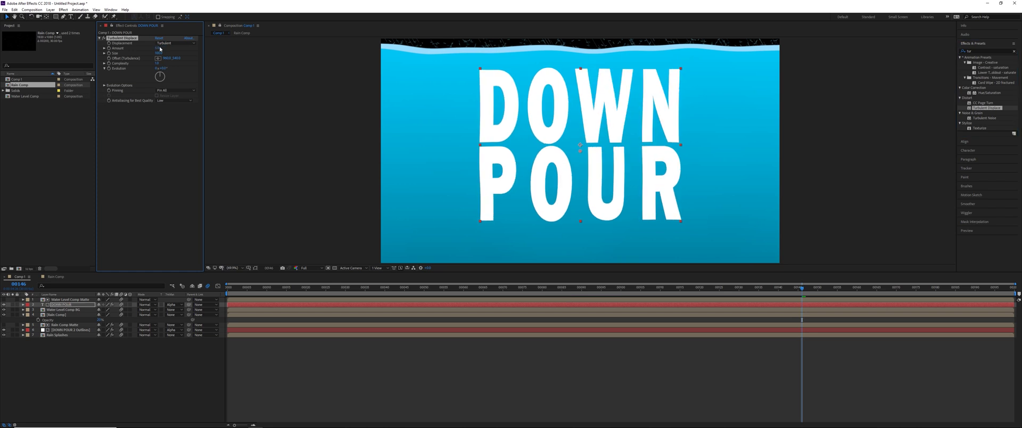
pyautogui.write('50')
pyautogui.press('Return')
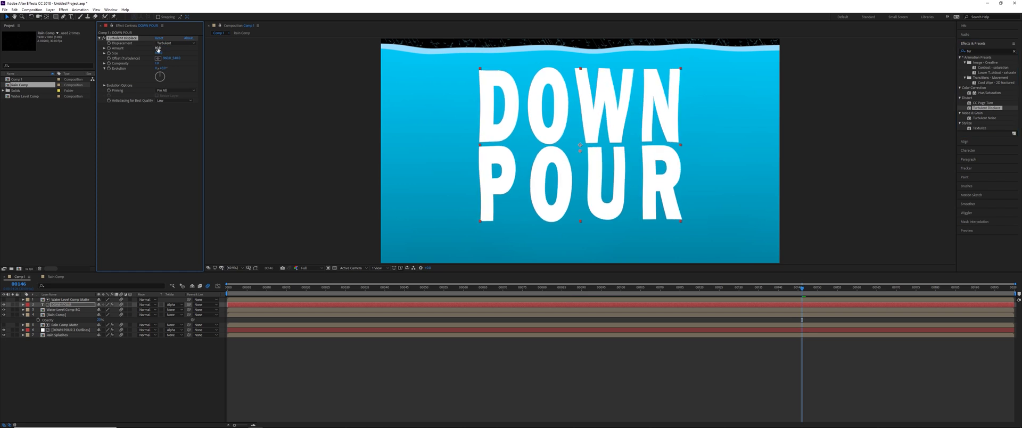
# Drive Evolution with a time expression and preview the wobbling title
pyautogui.keyDown('alt'); pyautogui.click(108, 69); pyautogui.keyUp('alt')
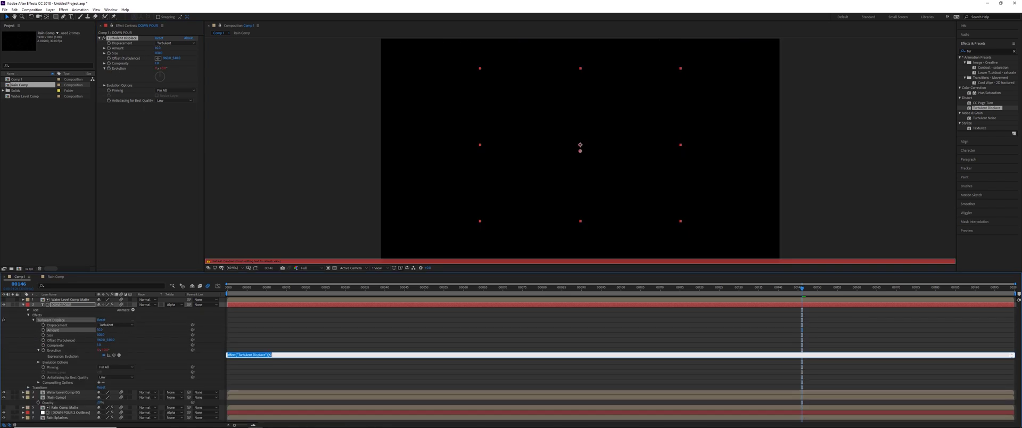
pyautogui.write('time*90')
pyautogui.press('KP_Enter')
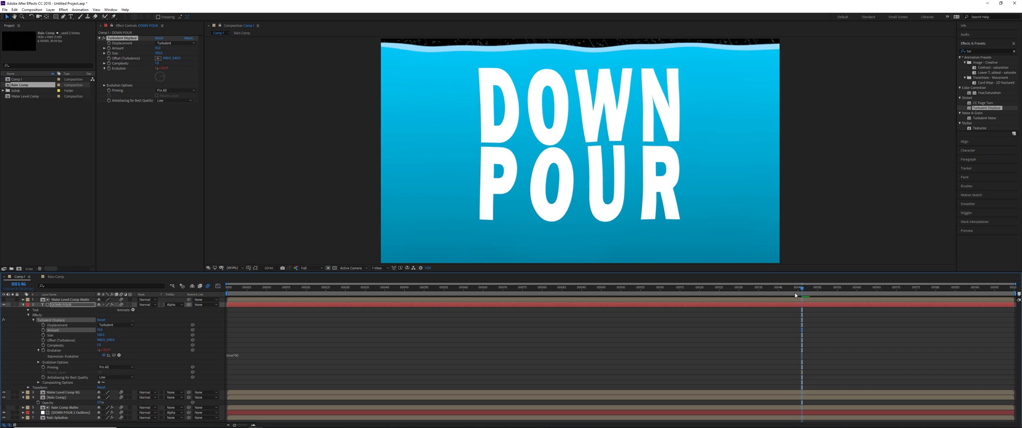
pyautogui.moveTo(801, 288)
pyautogui.mouseDown()
pyautogui.moveTo(485, 293)
pyautogui.moveTo(666, 287)
pyautogui.mouseUp()
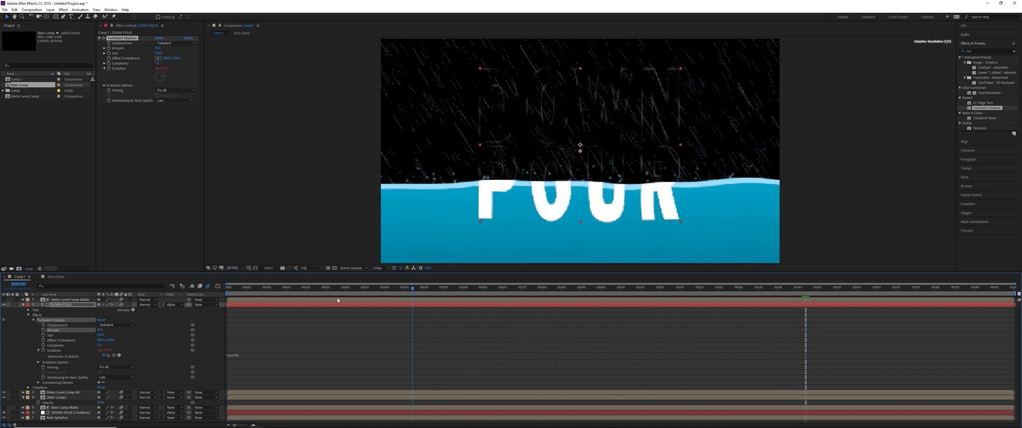
pyautogui.press('space')
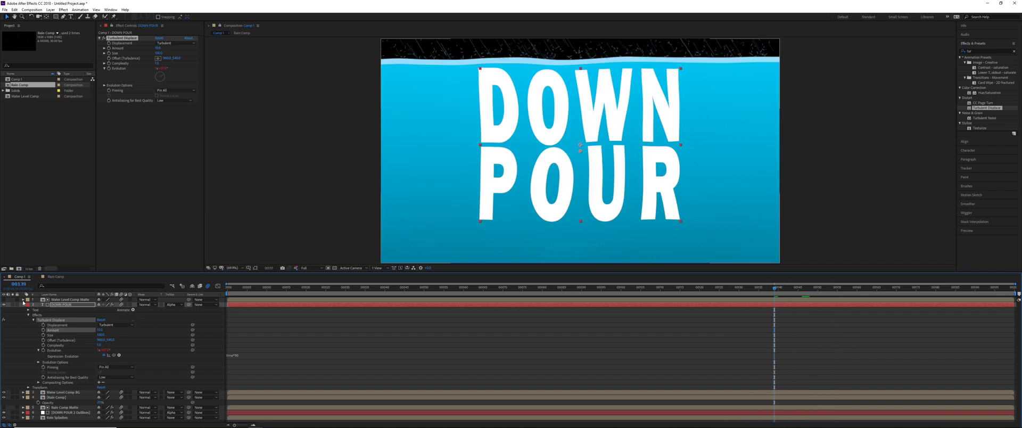
pyautogui.hotkey('ctrl', '`')
# Create a new adjustment layer at the top of the stack, renamed CC
pyautogui.click(127, 372)
pyautogui.rightClick(128, 372)
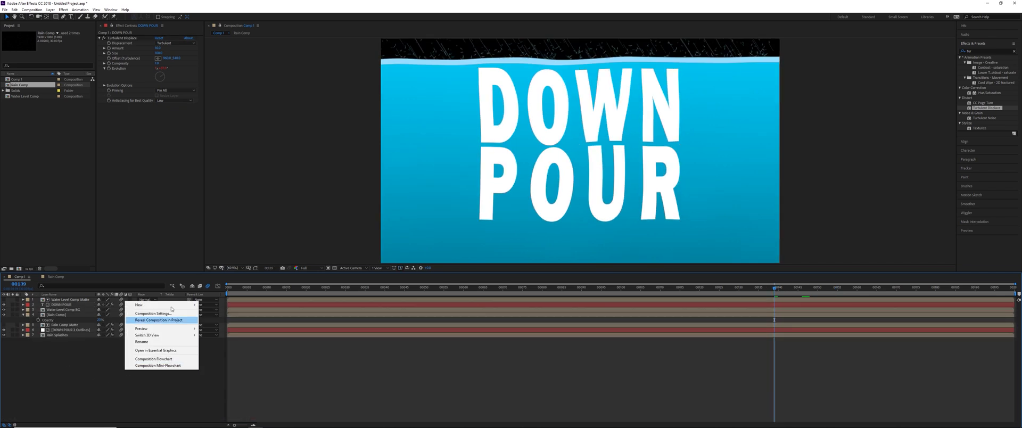
pyautogui.click(235, 354)
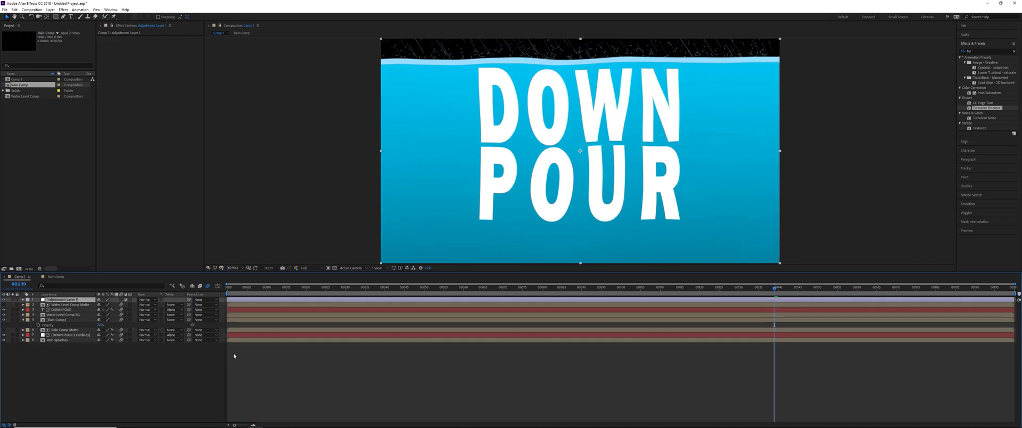
pyautogui.press('Return')
pyautogui.press('Return')
# Add a Curves effect to the CC adjustment layer
pyautogui.press('BackSpace')
pyautogui.press('BackSpace')
pyautogui.press('BackSpace')
pyautogui.write('curves')
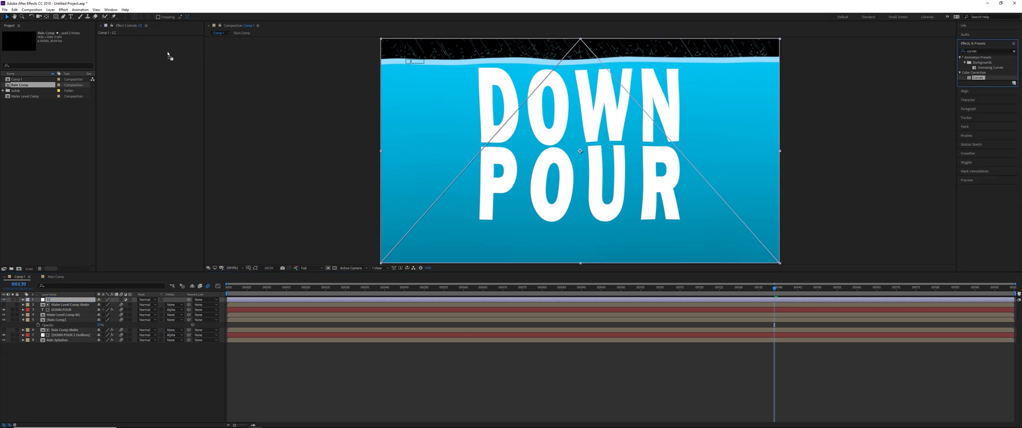
pyautogui.moveTo(978, 77); pyautogui.dragTo(136, 97)
pyautogui.click(984, 50)
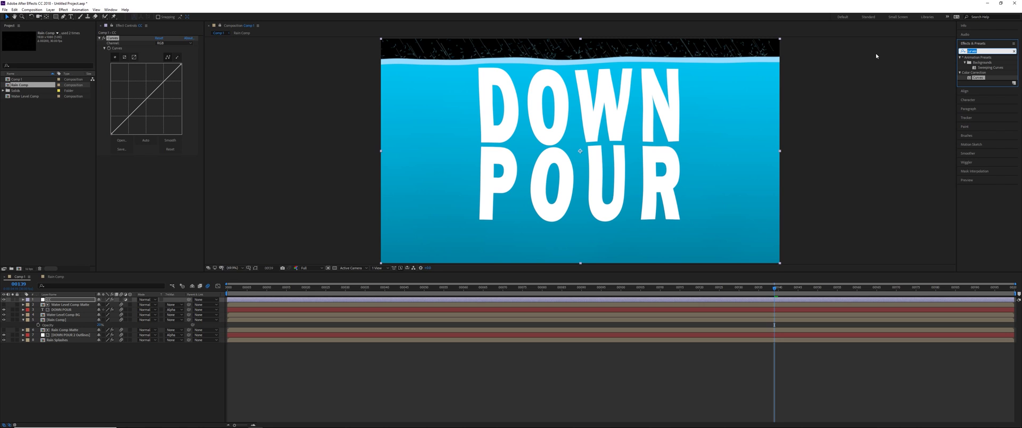
pyautogui.write('cc vi')
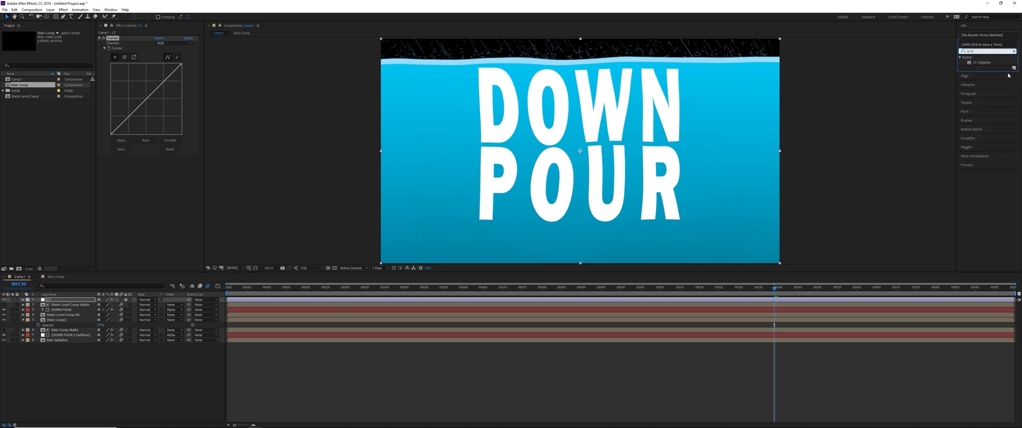
# Add CC Vignette to the adjustment layer and pull the RGB curve and highlights down
pyautogui.moveTo(982, 63); pyautogui.dragTo(142, 39)
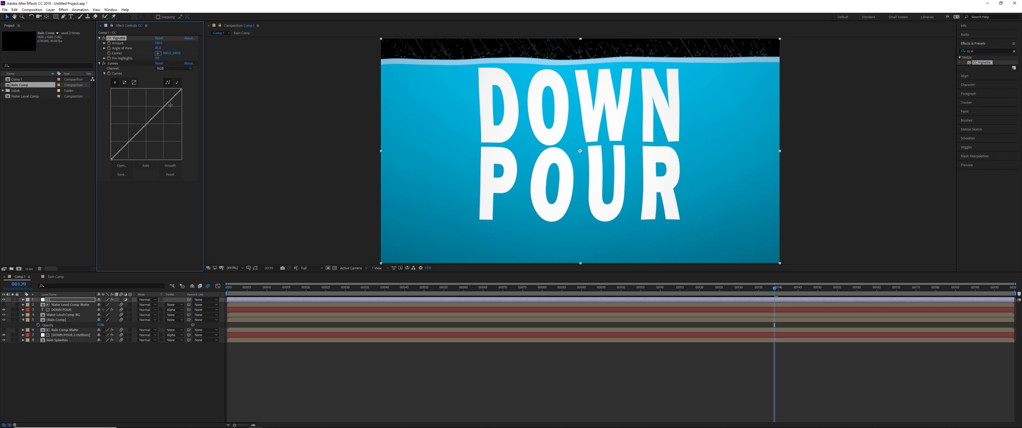
pyautogui.click(165, 67)
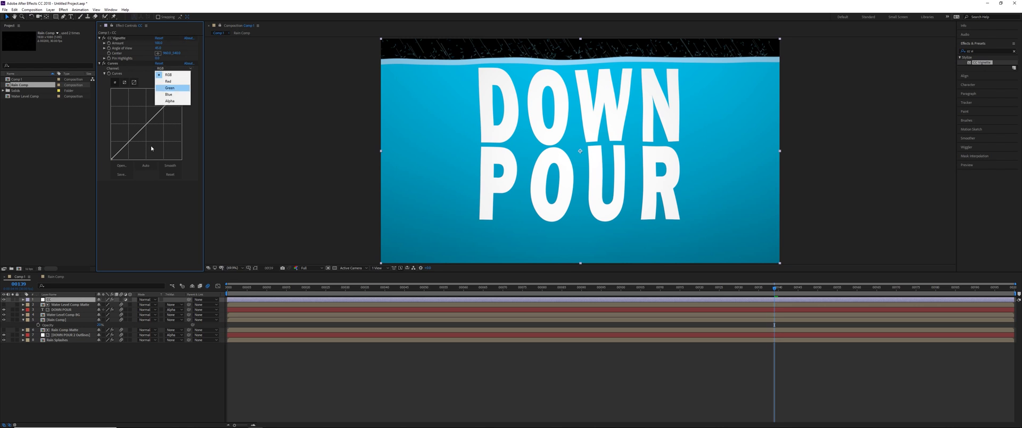
pyautogui.click(130, 145)
pyautogui.moveTo(129, 145); pyautogui.dragTo(132, 144)
pyautogui.moveTo(166, 107); pyautogui.dragTo(171, 111)
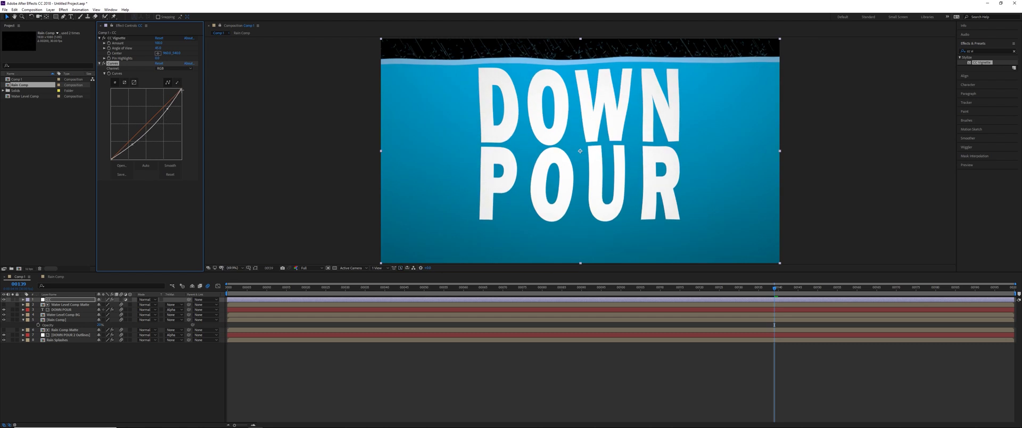
pyautogui.moveTo(180, 90); pyautogui.dragTo(180, 101)
# Switch the curve to the Blue channel and raise it
pyautogui.click(159, 69)
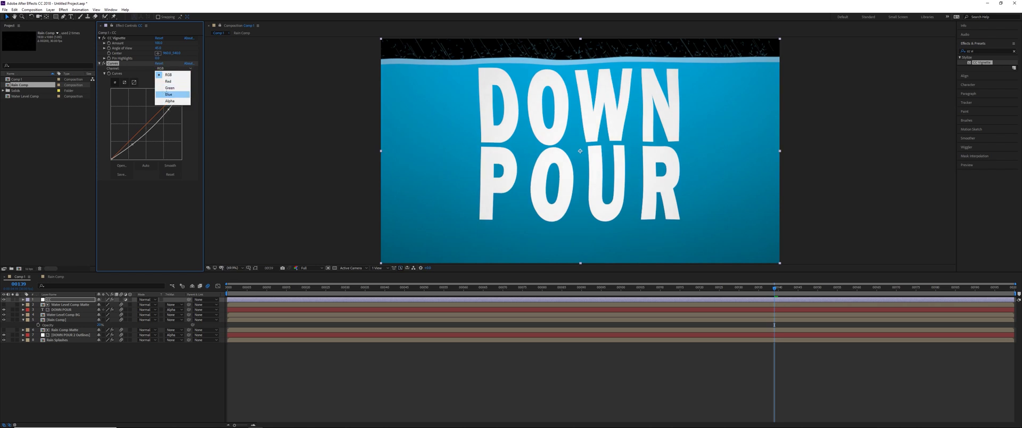
pyautogui.click(164, 91)
pyautogui.click(147, 117)
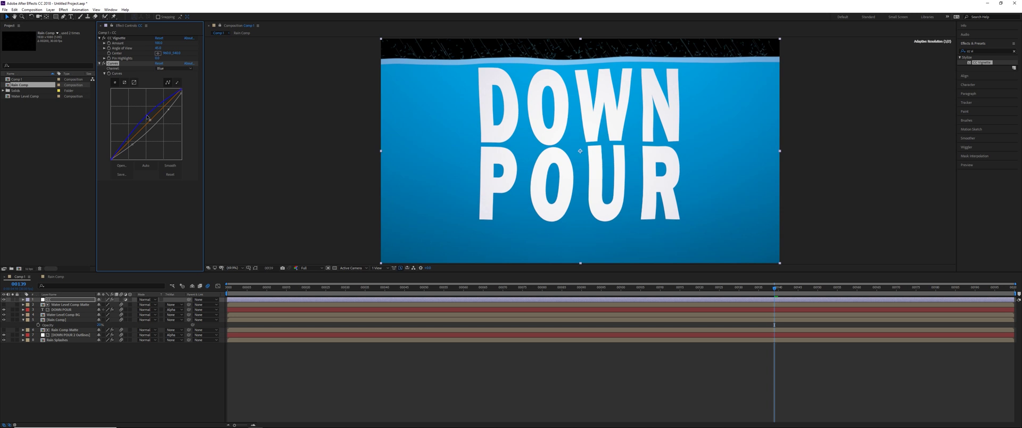